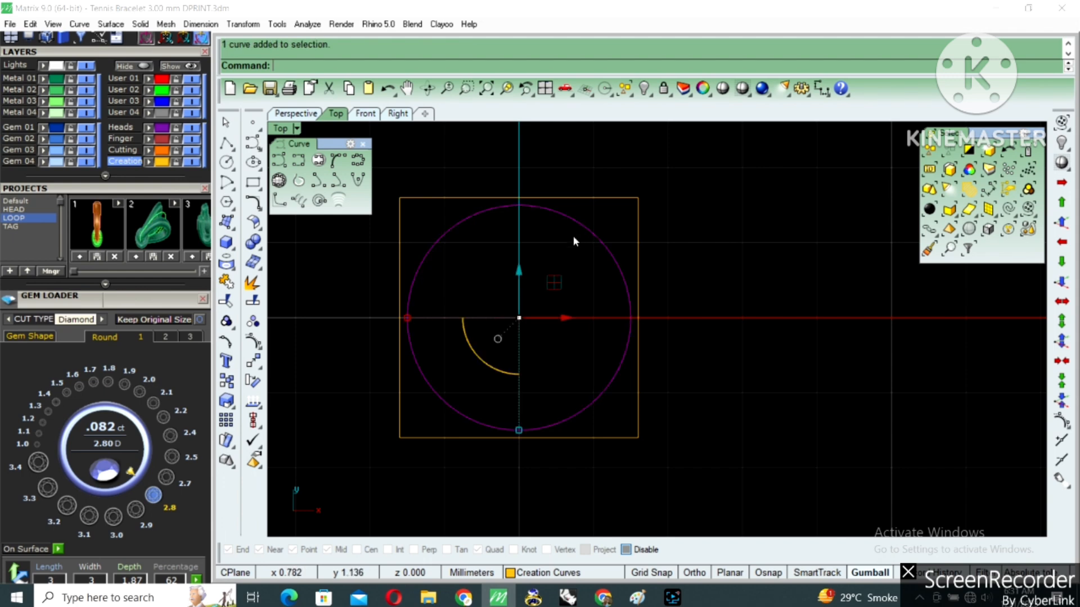
Offset the circle inward by 0.1 mm to create a smaller concentric circle
right_click_drag(573, 241, 620, 218)
type("offset")
key("Return")
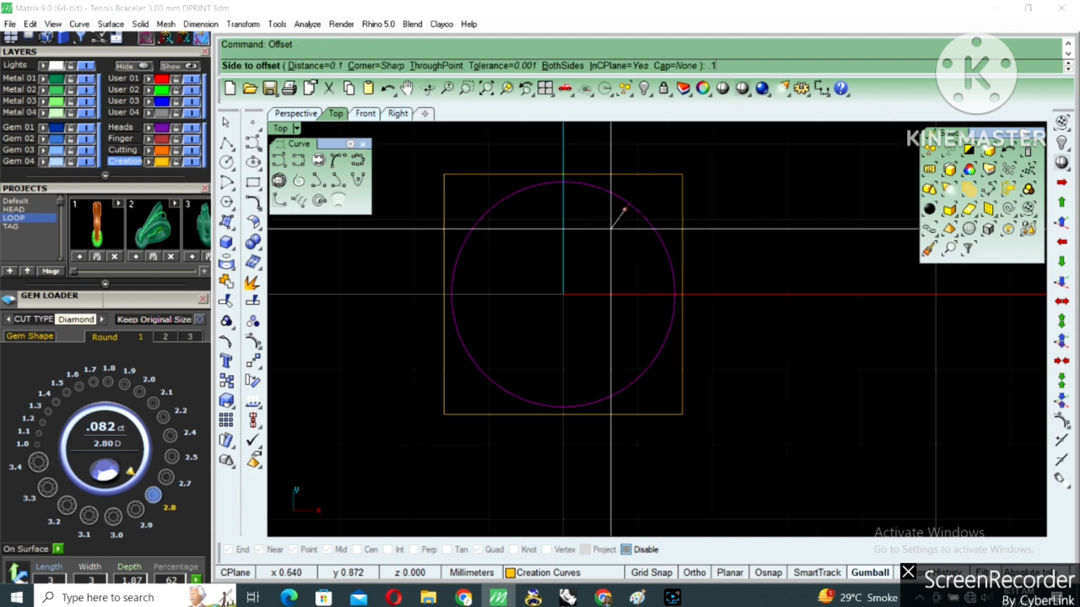
type(".1")
key("Return")
left_click(611, 228)
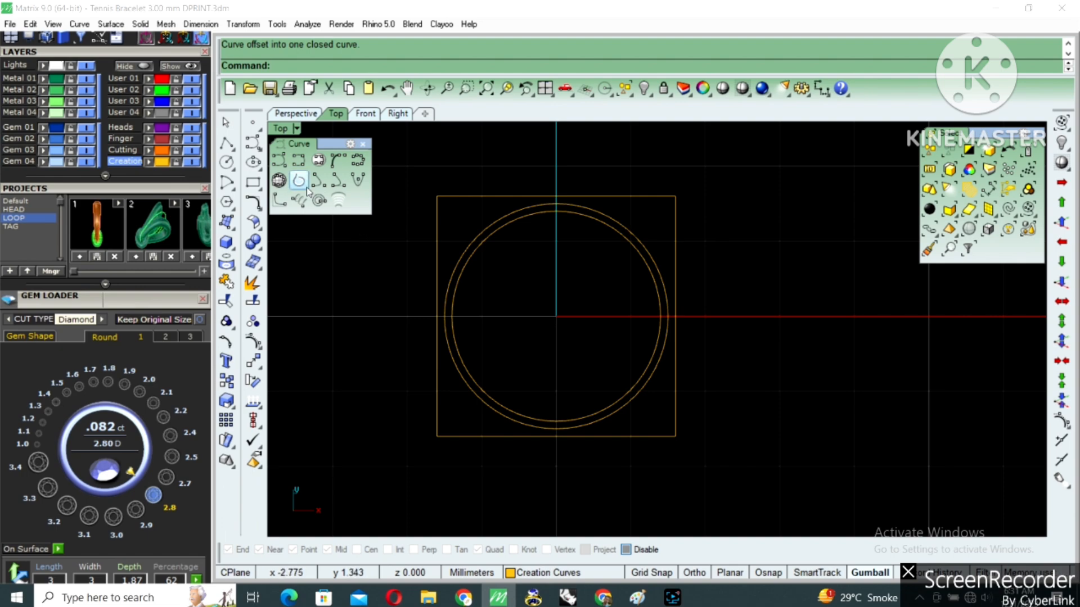
Extrude the square outline 0.8 mm downward as a solid, with the both-sides option turned off
left_click(227, 163)
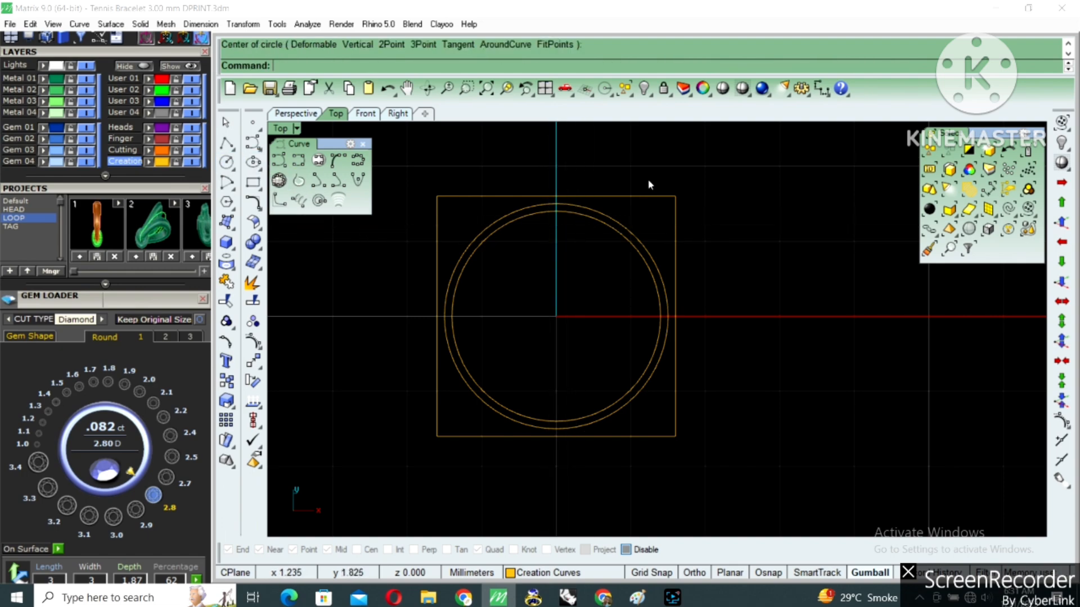
left_click(357, 180)
double_click(281, 129)
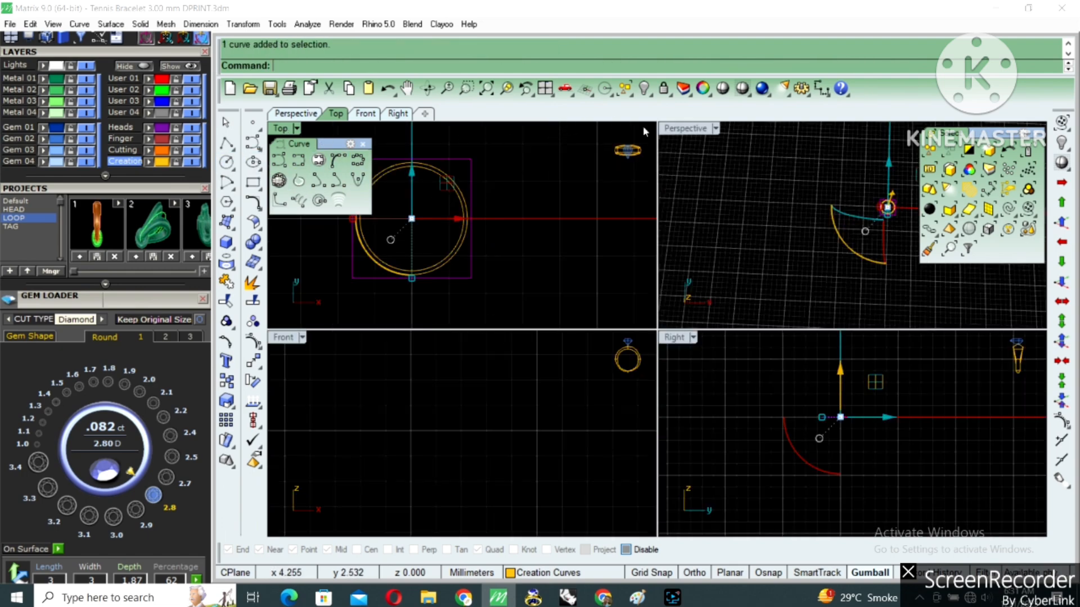
double_click(675, 126)
scroll(731, 298, "up", 3)
scroll(702, 284, "up", 4)
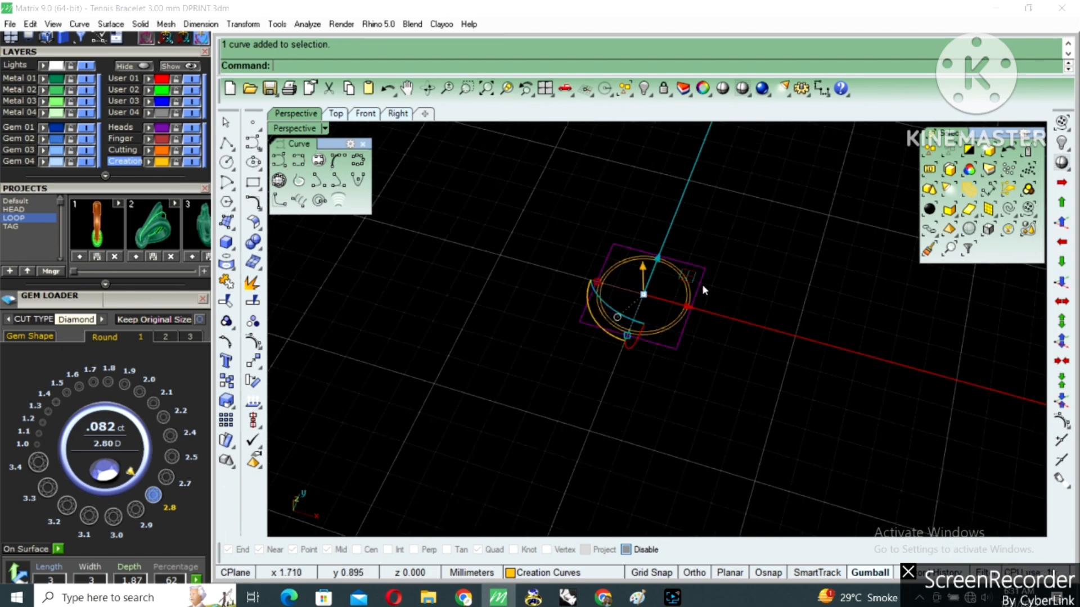
key("ctrl+e")
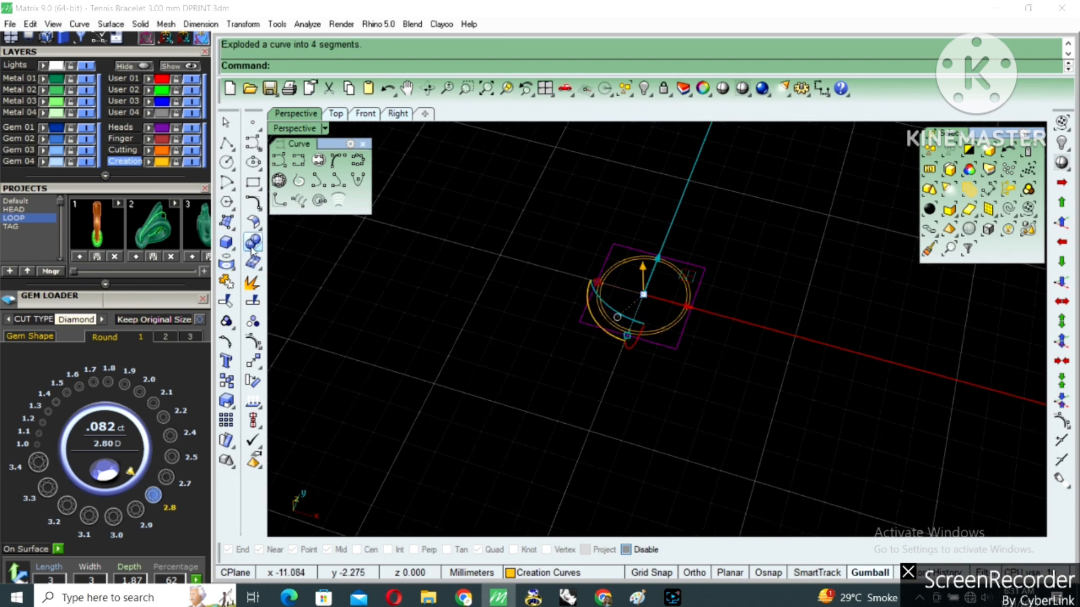
left_click(232, 251)
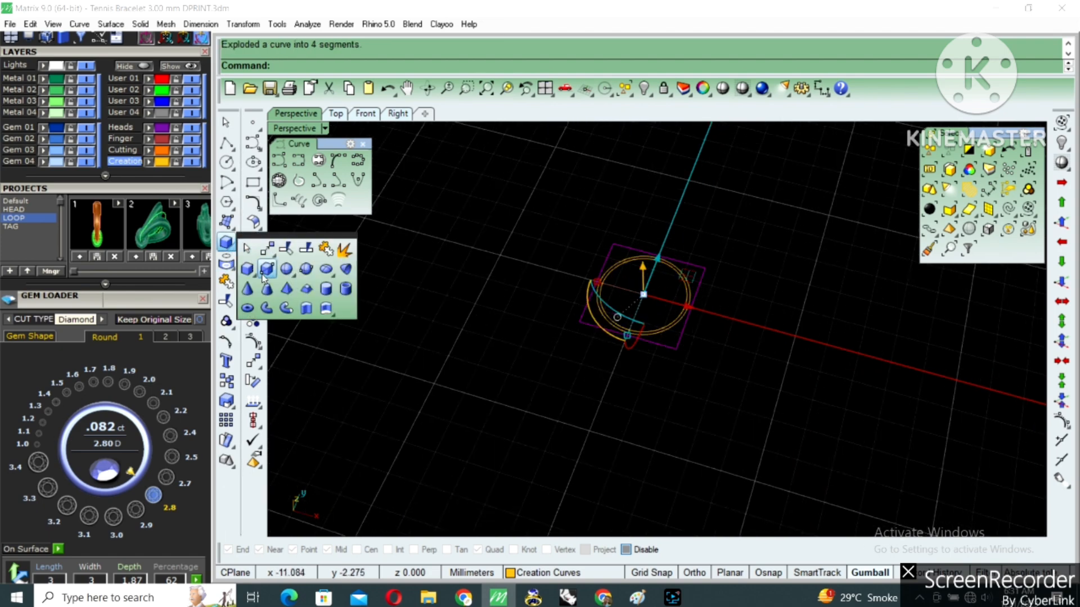
left_click(305, 313)
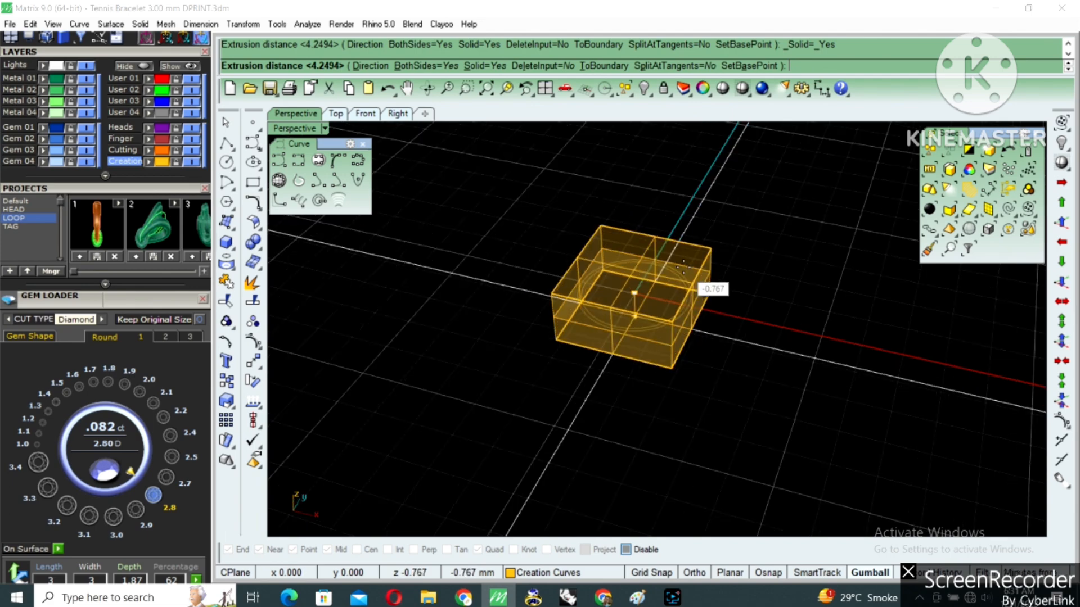
type("B")
key("Return")
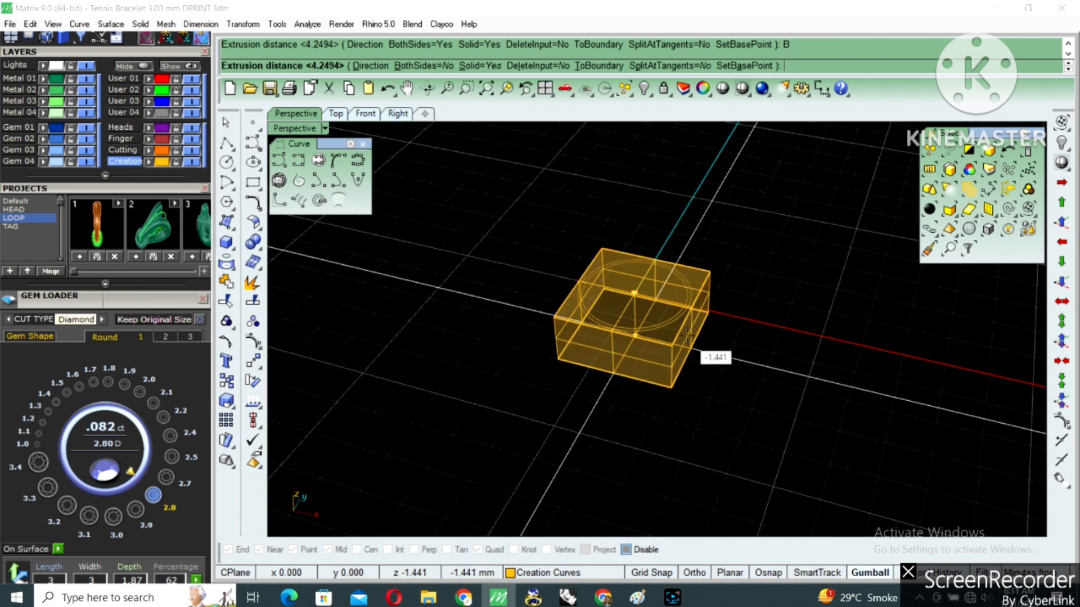
left_click(686, 335)
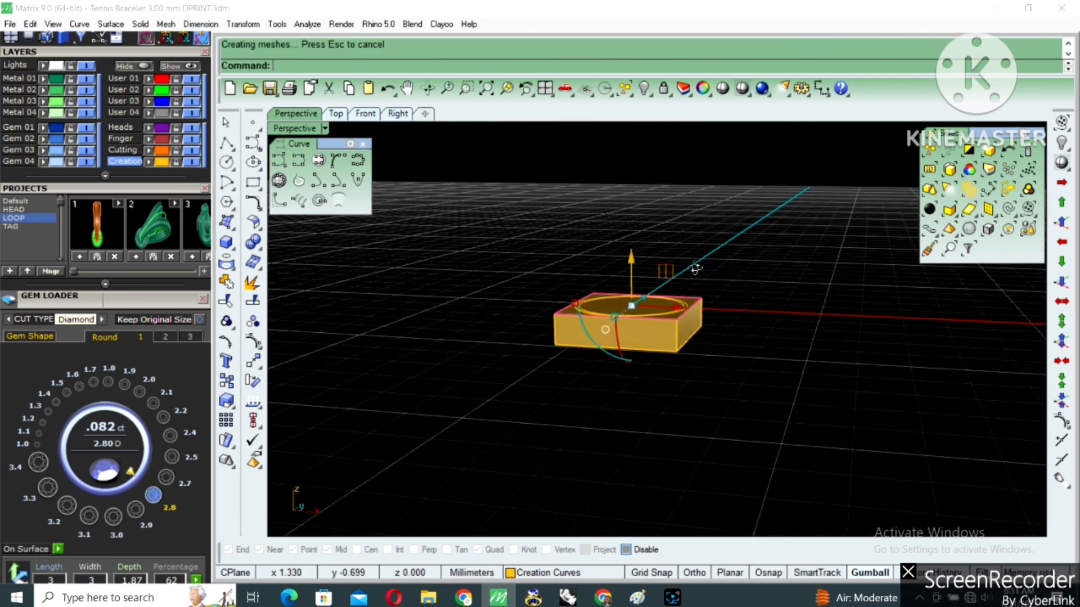
Unhide the round gem so it sits with the square block
scroll(679, 316, "up", 2)
right_click_drag(680, 316, 677, 295)
key("ctrl+shift+h")
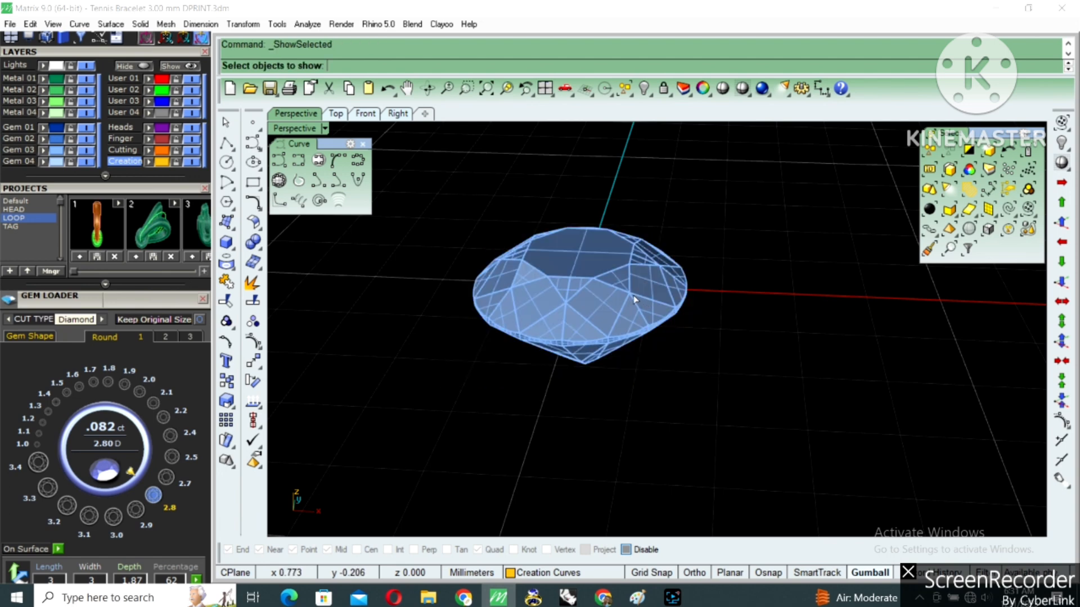
left_click(633, 294)
right_click(633, 294)
Nudge the round gem upward relative to the square block
double_click(644, 317)
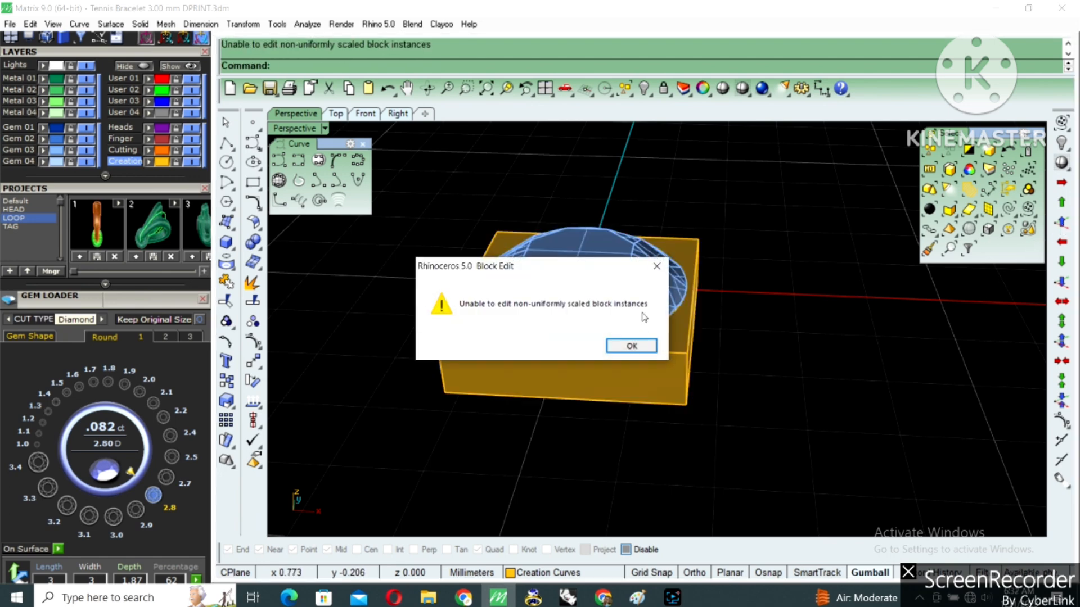
left_click(657, 267)
left_click(641, 279)
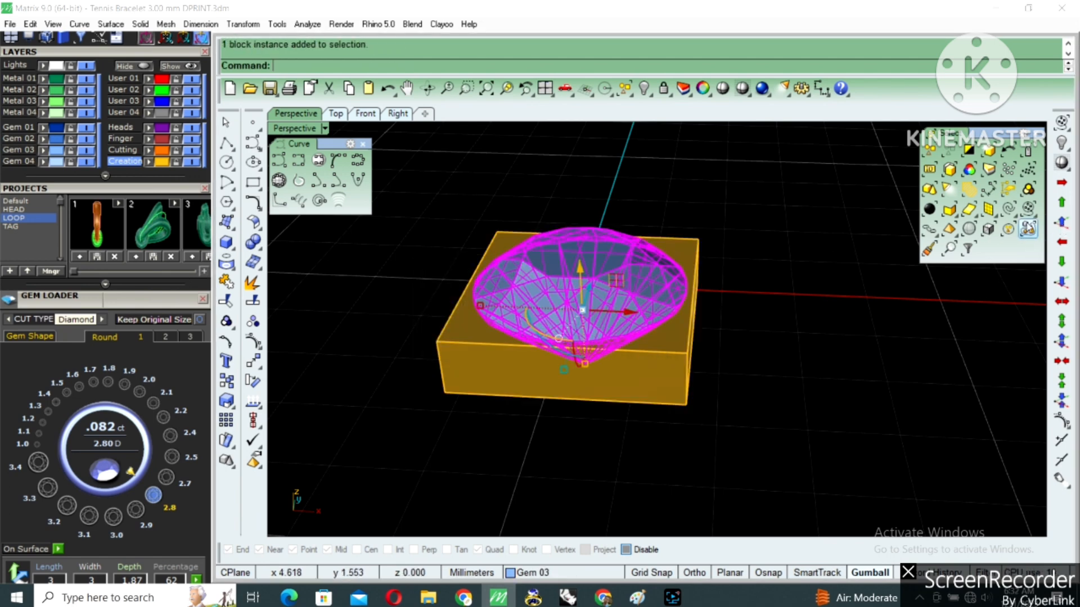
left_click(1061, 223)
left_click(710, 323)
right_click_drag(709, 322, 713, 304)
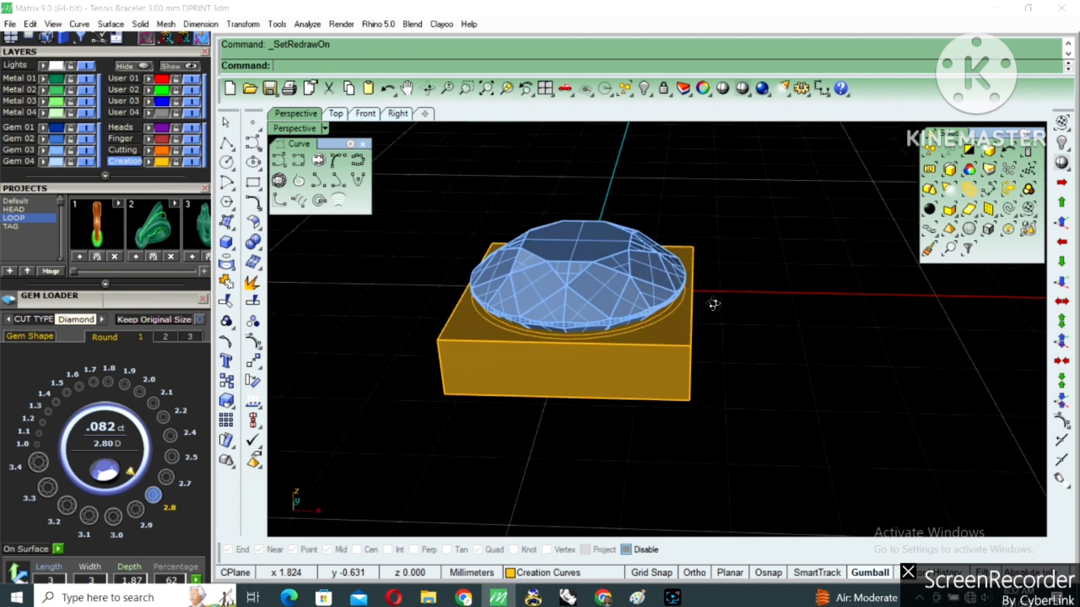
Extract the bottom face of the square block as a separate surface
scroll(662, 339, "up", 2)
right_click_drag(662, 339, 671, 308)
mouse_move(654, 388)
right_mouse_down()
mouse_move(651, 309)
mouse_move(649, 388)
right_mouse_up()
key("F4")
left_click(643, 336)
scroll(643, 336, "down", 3)
key("Return")
Hide everything except the extracted bottom face and select that face
key("ctrl+a")
type("h")
key("Return")
left_click(644, 342)
scroll(633, 357, "up", 2)
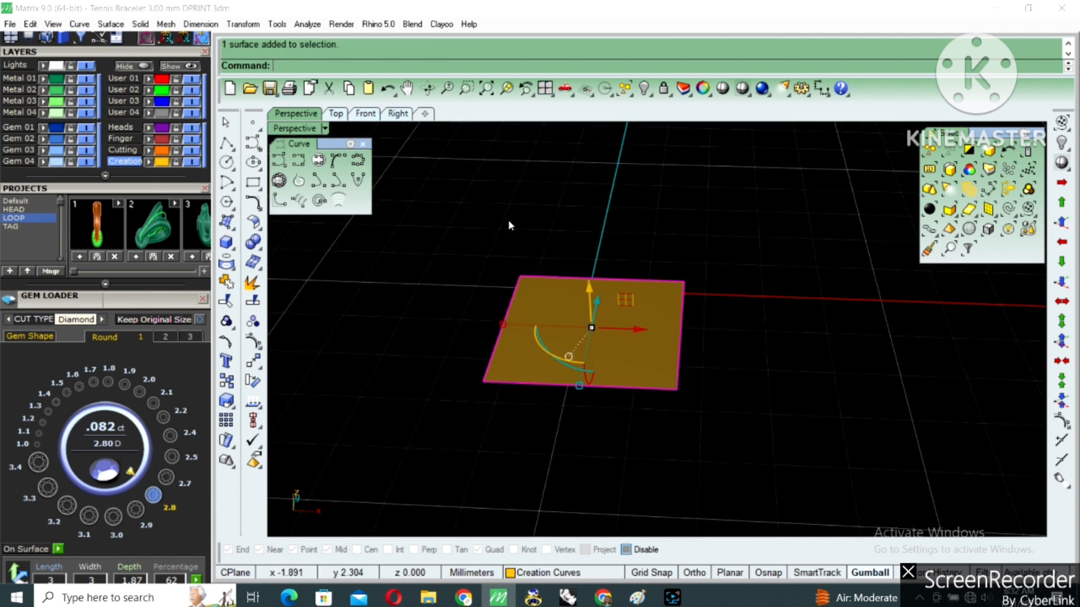
Duplicate the border of the extracted face as a curve and delete the face
type("DupBorder")
key("Return")
left_click(663, 306)
key("Delete")
left_click(654, 280)
right_click_drag(618, 287, 562, 301)
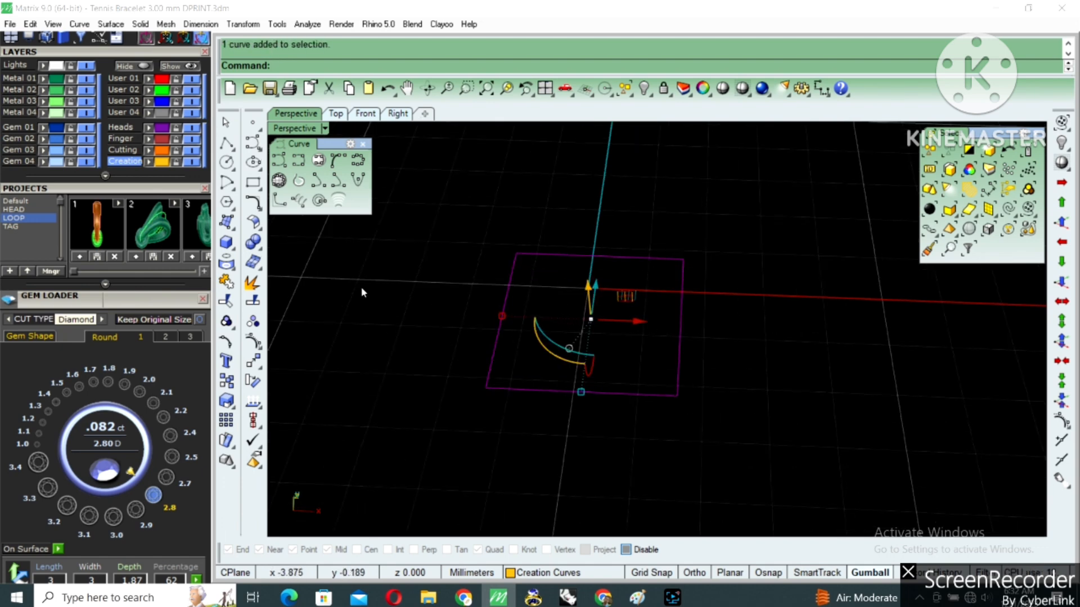
Offset the square border curve inward by 0.8 mm and select both squares
left_click(256, 206)
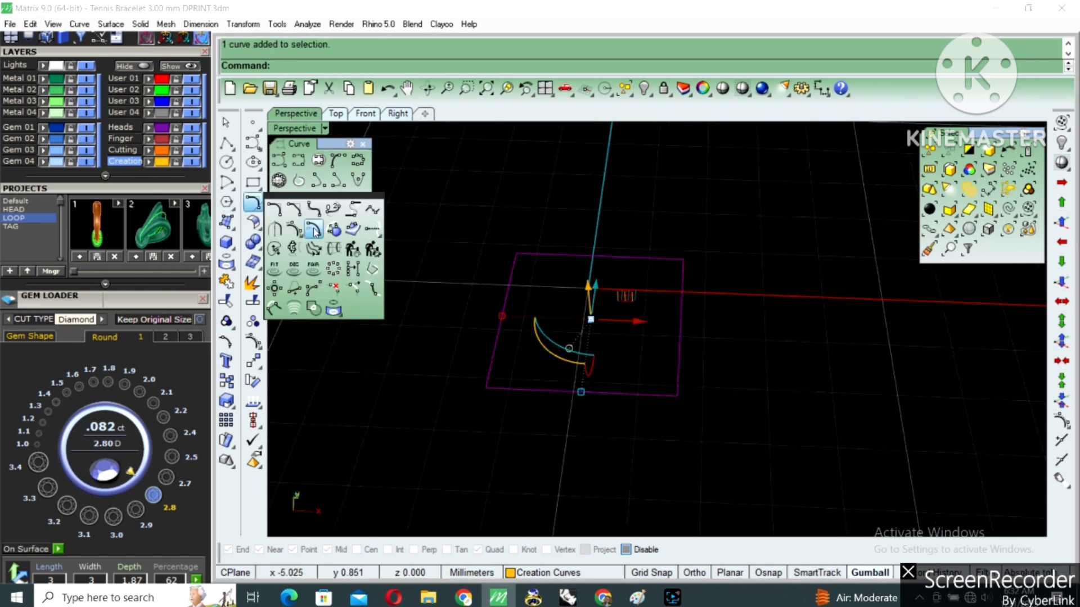
left_click(314, 229)
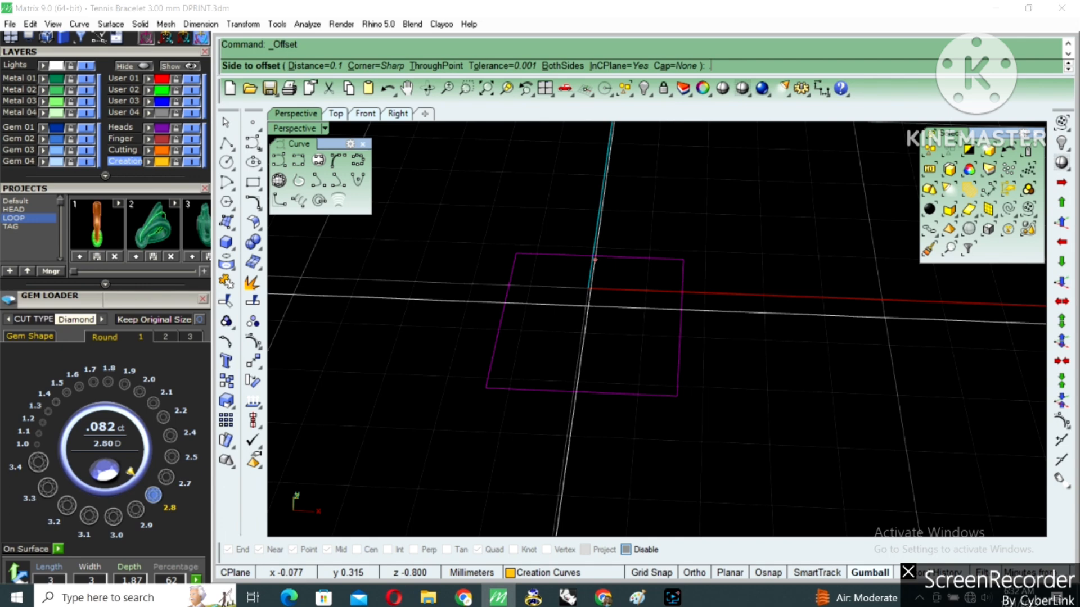
left_click(590, 312)
left_click_drag(759, 245, 617, 330)
right_click_drag(617, 330, 605, 279)
Try to move both square curves down 2.2 mm and undo the move
left_click(592, 298)
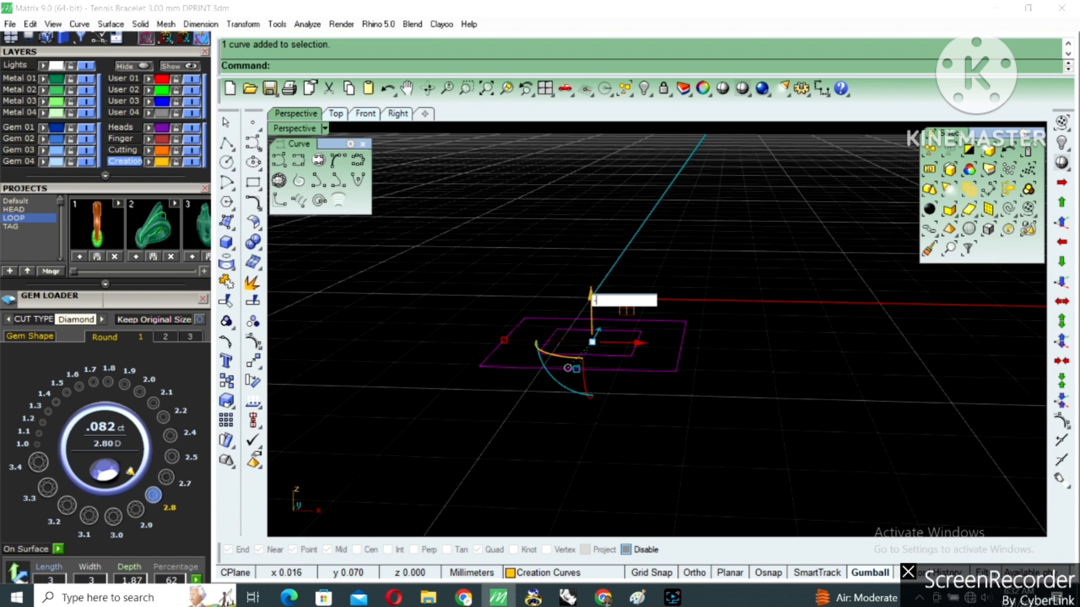
type("-2.2")
key("Return")
right_click_drag(638, 401, 627, 340, "shift")
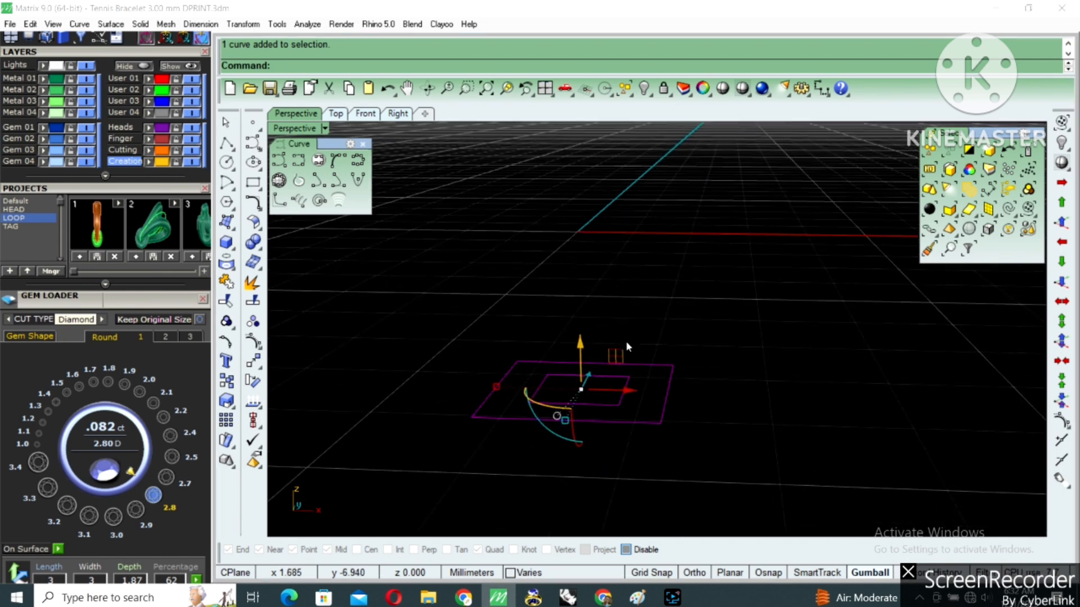
key("ctrl+z")
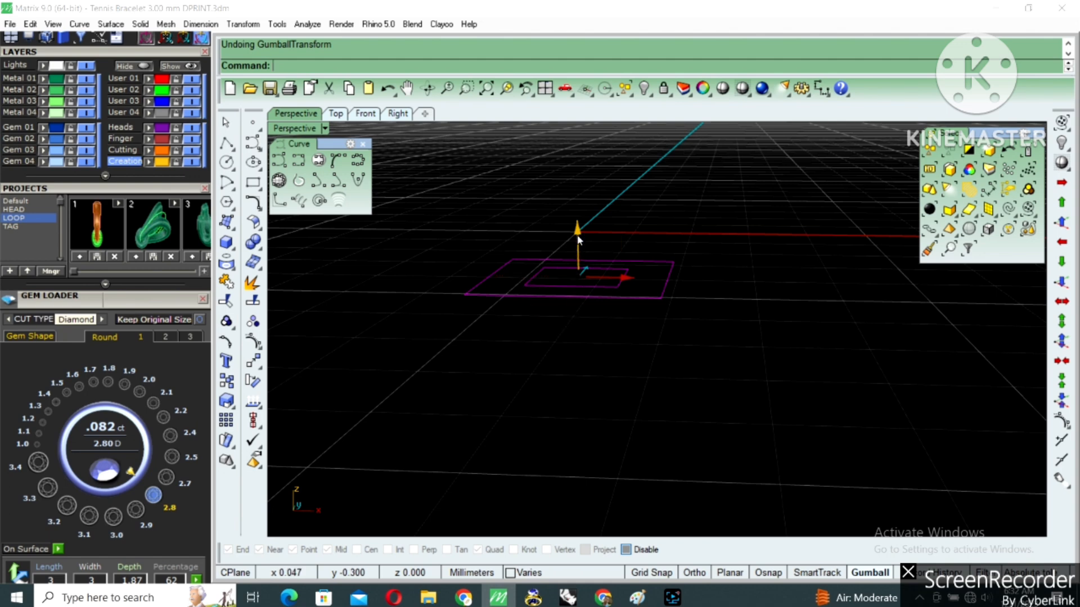
Move both square curves straight down 1.8 mm, to a height of z -2.6 mm
left_click(579, 239)
type("-1")
key("Return")
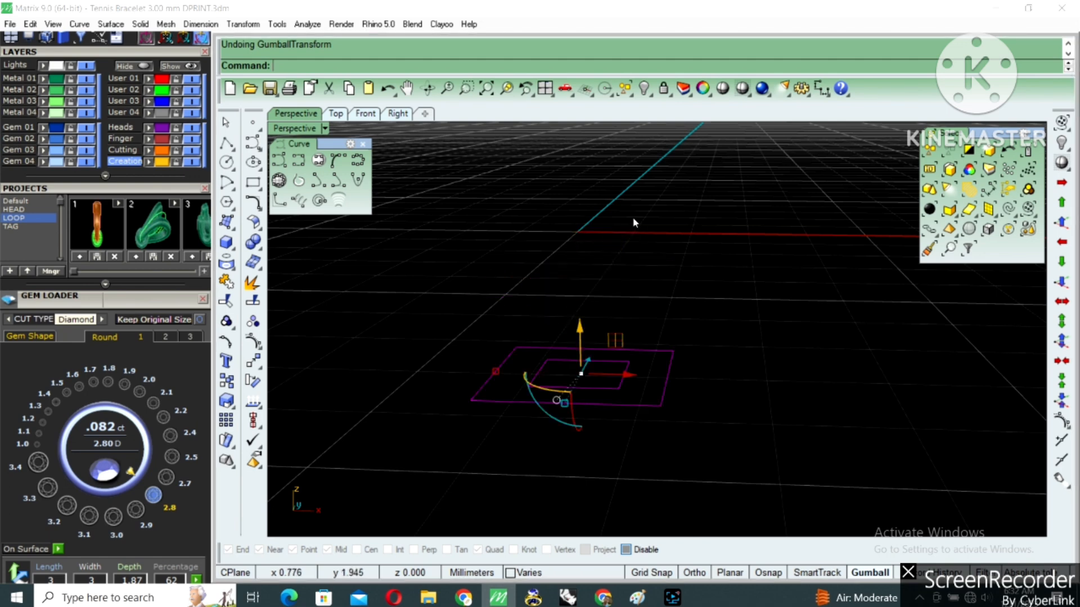
Try to extrude both square curves upward 0.8 mm with their source curves deleted, and undo it
type("e")
key("Return")
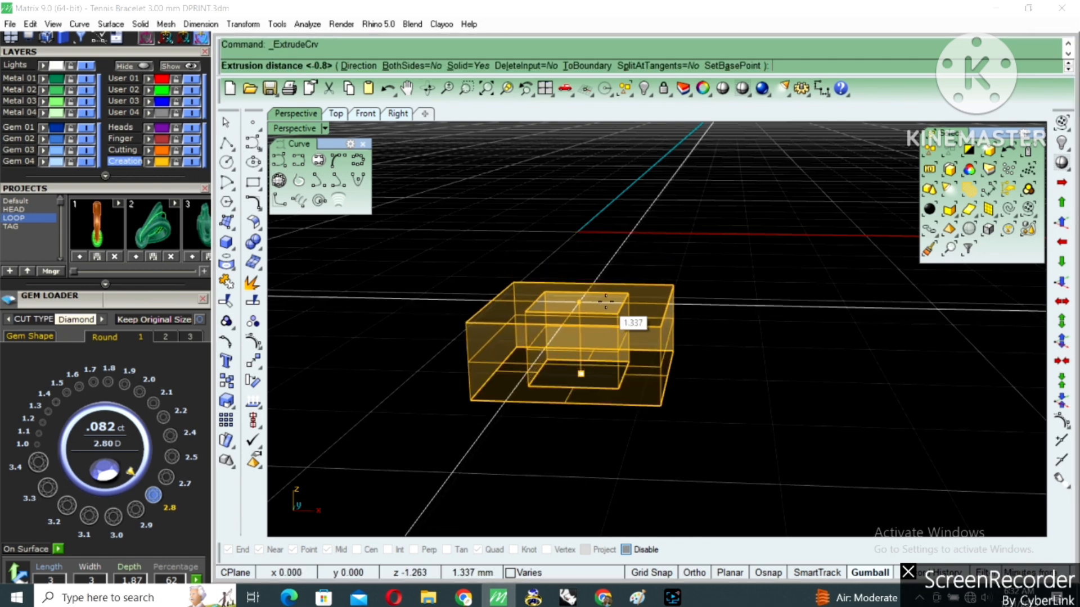
type(".8")
key("Return")
key("Delete")
right_click_drag(634, 312, 659, 336)
key("ctrl+z")
key("ctrl+z")
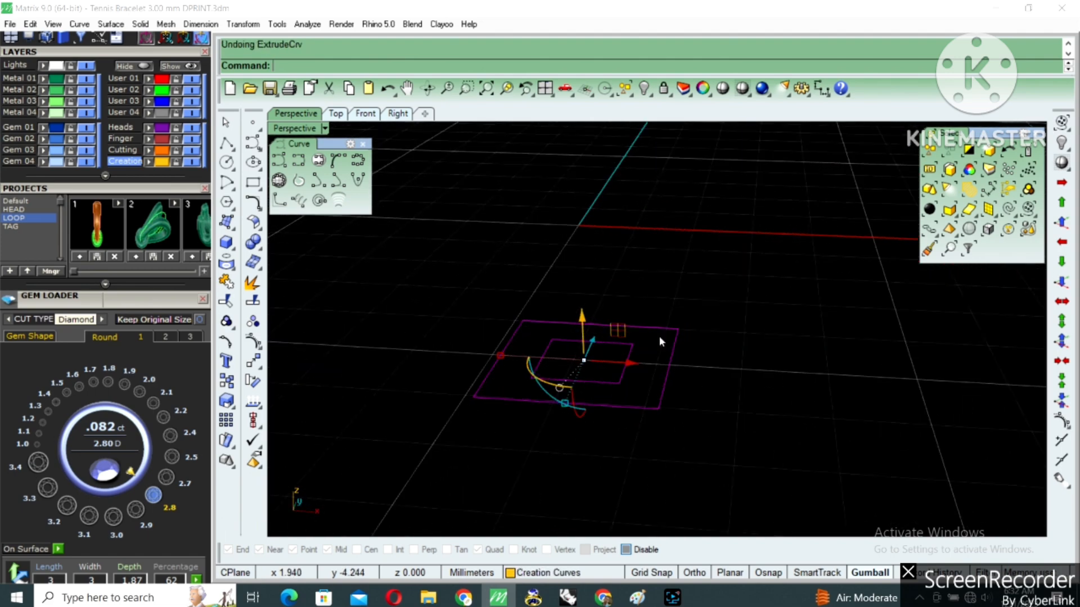
Extrude the two nested square curves upward 0.8 mm into a solid frame and delete the source curves
type("jj")
key("Return")
type("e")
key("Return")
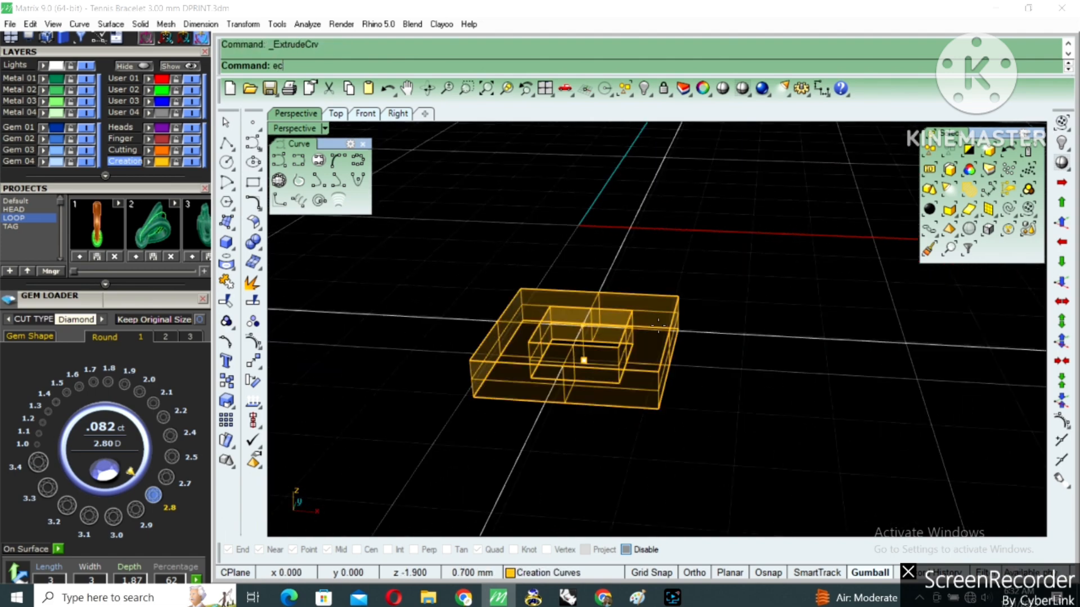
type(".8")
key("Return")
key("Delete")
Unhide the gem, the upper square block and its circles above the new frame
right_click_drag(658, 332, 689, 298)
key("ctrl+shift+h")
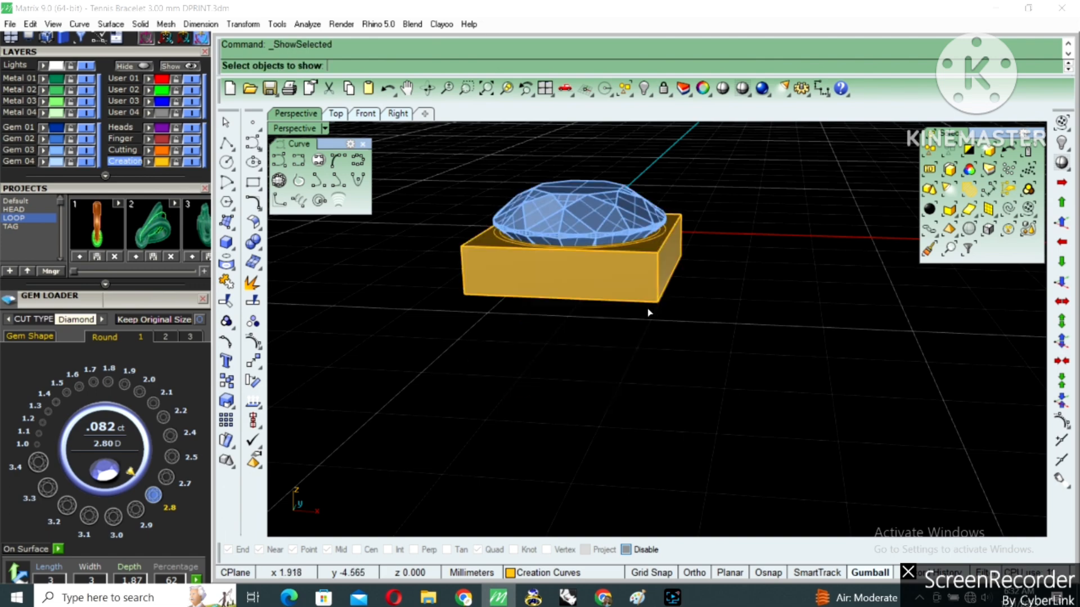
left_click_drag(738, 187, 405, 349)
key("Return")
right_click_drag(539, 359, 636, 344)
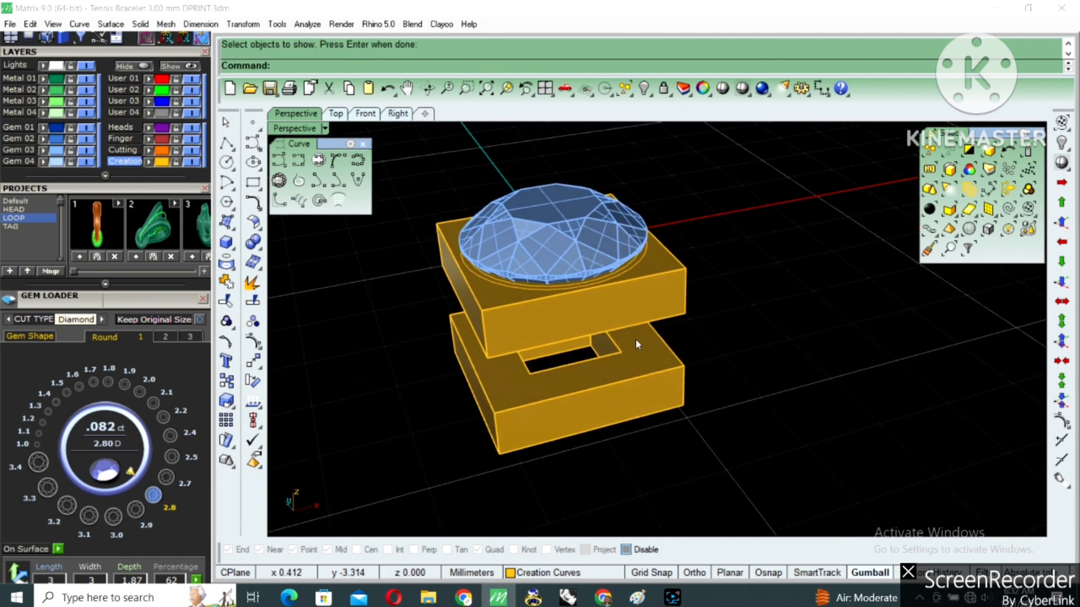
Draw a 0.7 mm square starting at the front-left corner of the lower frame's top face
left_click(252, 190)
right_click_drag(495, 347, 502, 389)
left_click(485, 411, "alt")
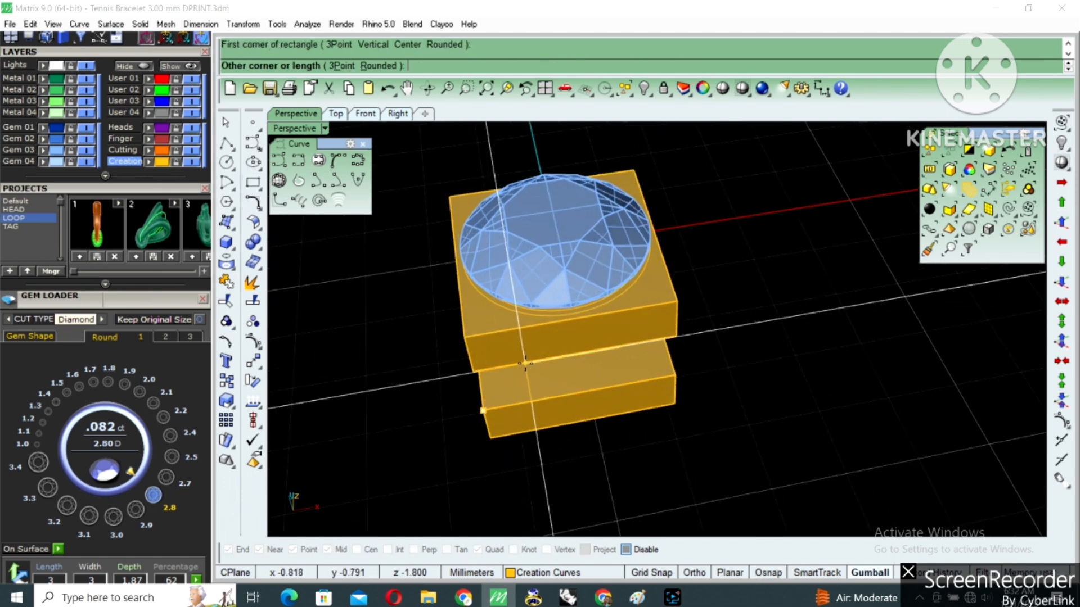
type("7")
key("Return")
key("Return")
Duplicate the lower frame's bottom edges as curves and delete the frame solid
right_click_drag(525, 362, 585, 321)
type("DupEdge")
key("Return")
left_click_drag(398, 368, 855, 477)
key("Return")
left_click(669, 363)
key("Delete")
Delete the inner square curve and offset the outer square inward by slightly less than 0.8 mm
right_click_drag(669, 363, 628, 390)
left_click(573, 388)
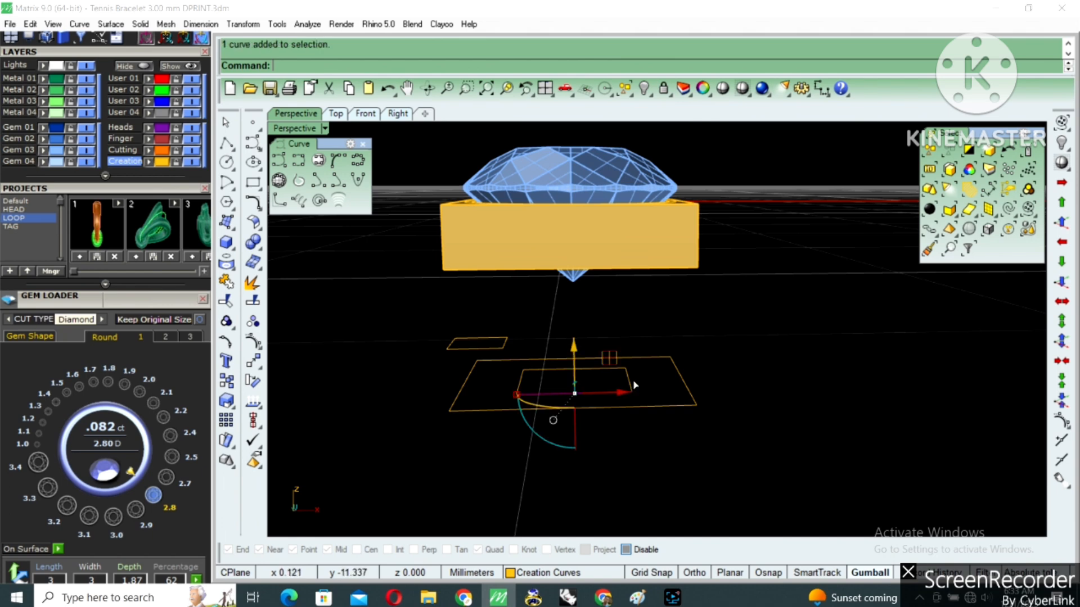
key("Delete")
left_click_drag(641, 374, 535, 380)
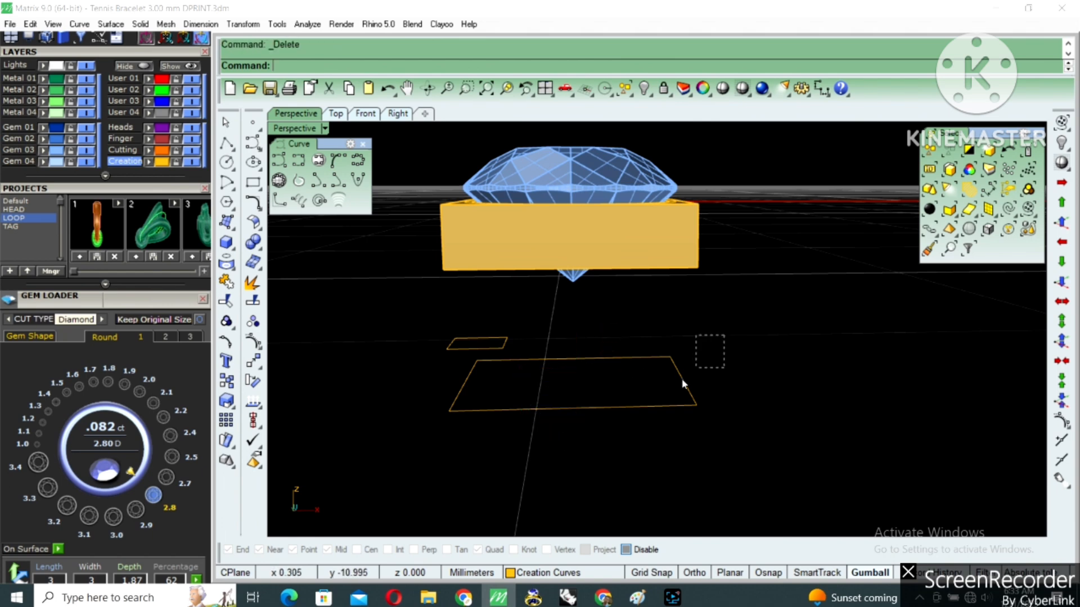
left_click_drag(712, 349, 474, 428)
left_click_drag(559, 368, 560, 367)
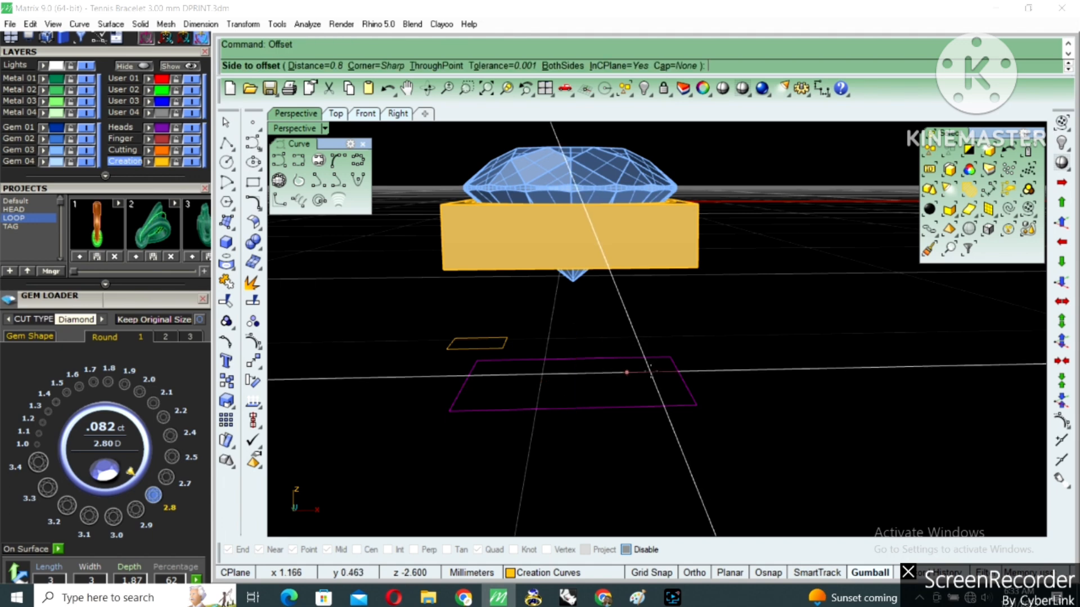
left_click(646, 392)
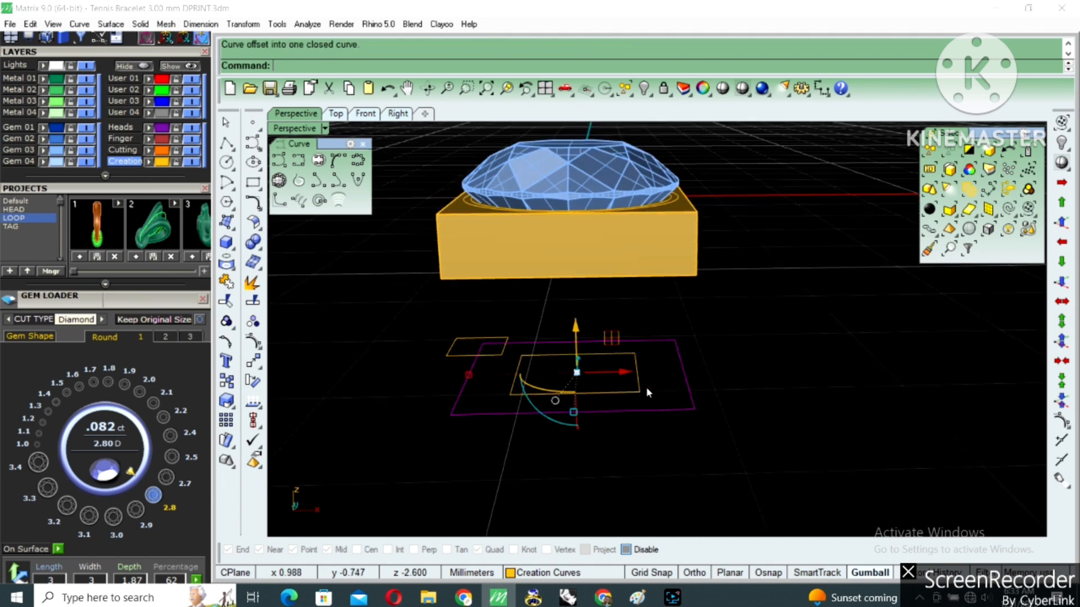
Extrude the outer and new inner square curves upward 0.8 mm as a solid frame and delete the source curves
left_click_drag(600, 445, 605, 433)
key("Return")
type("e")
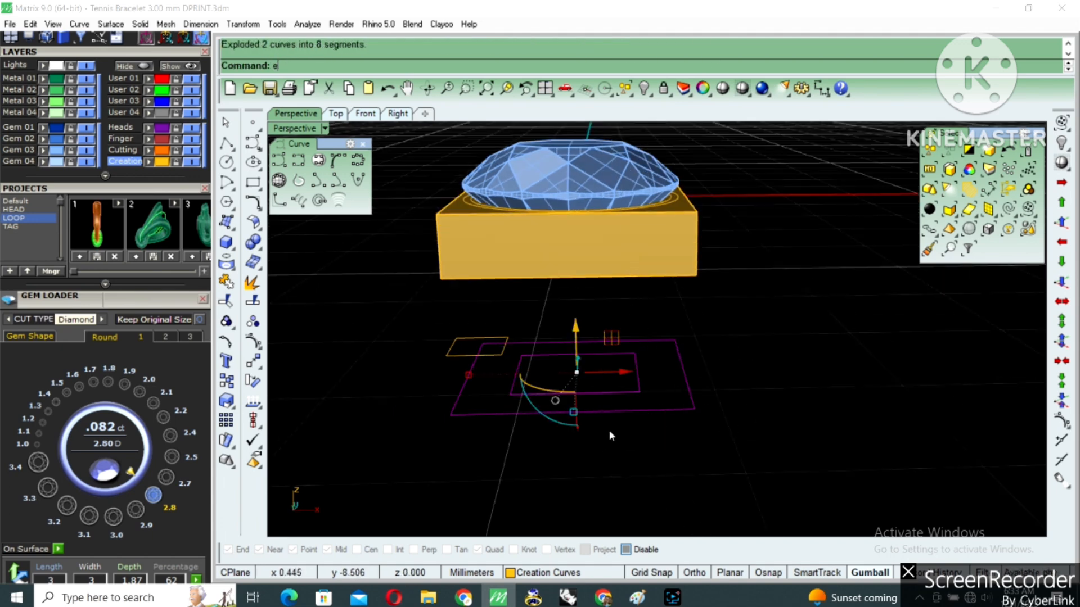
key("Return")
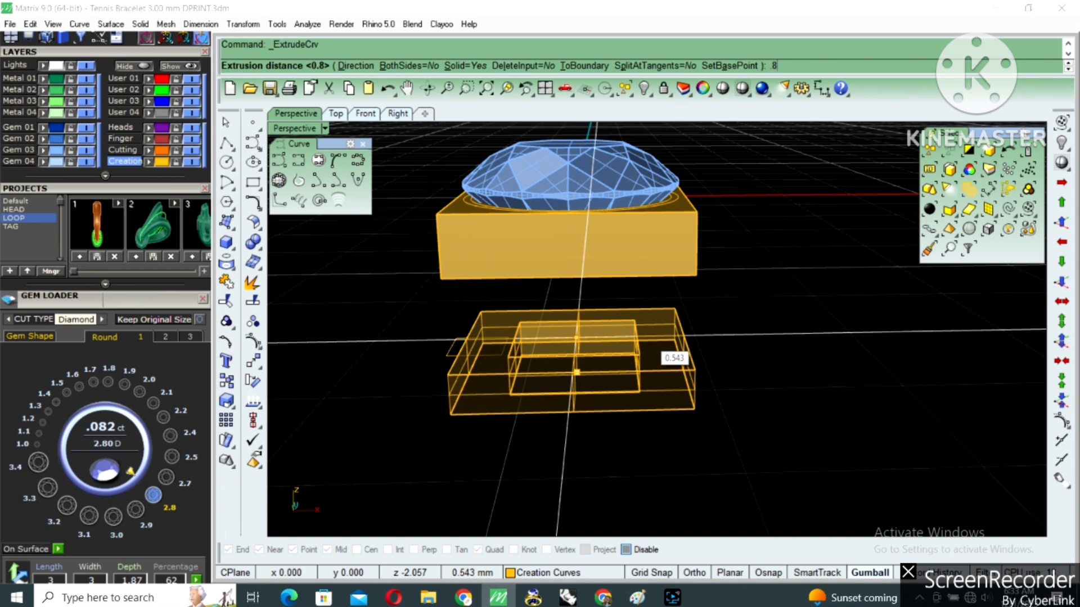
key("Return")
key("Delete")
right_click_drag(568, 387, 566, 405)
Extrude the 0.7 mm square up from the lower frame to the underside of the upper block and delete the source curve
left_click_drag(335, 425, 517, 332)
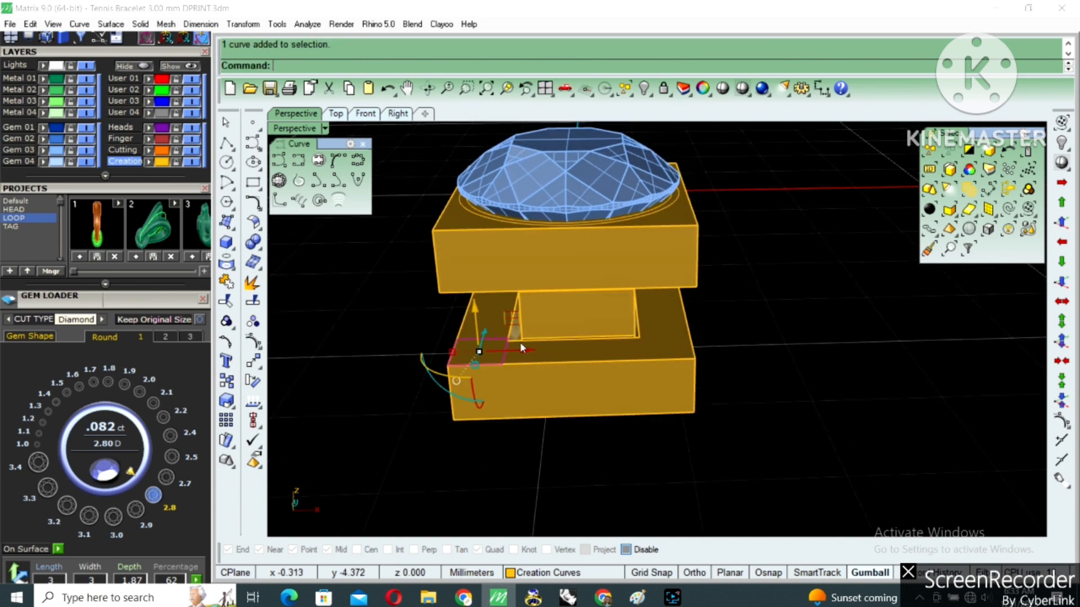
right_click_drag(519, 342, 664, 437)
key("Return")
scroll(620, 336, "up", 4)
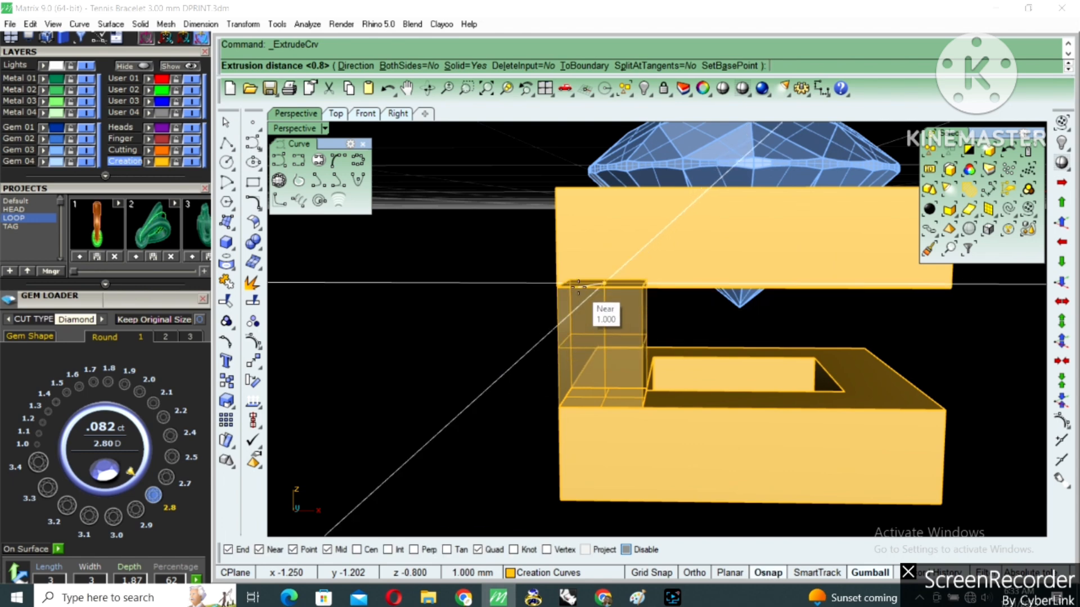
key("Return")
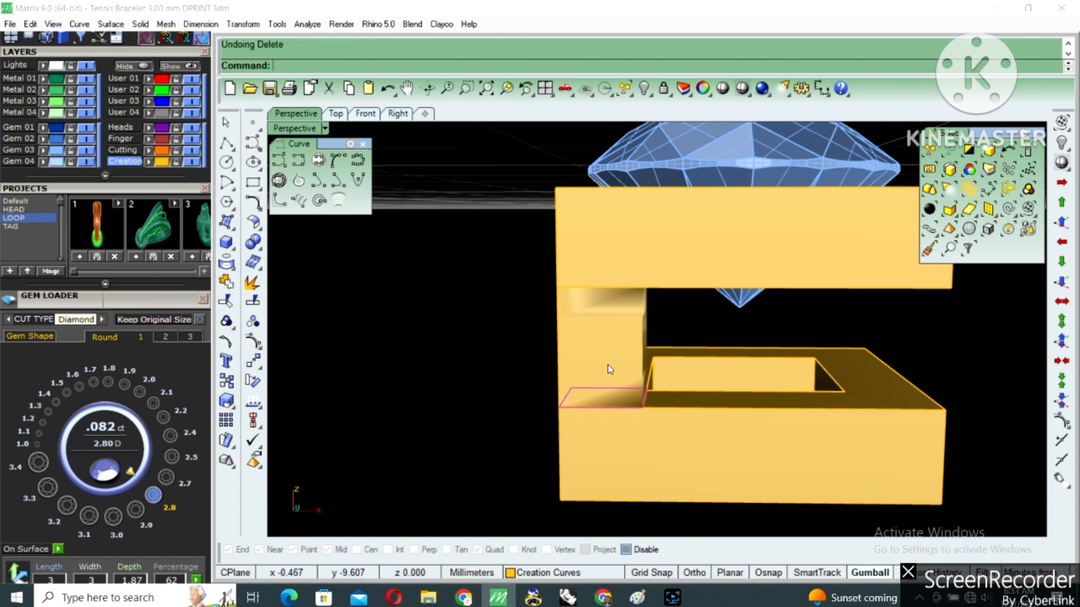
key("ctrl+z")
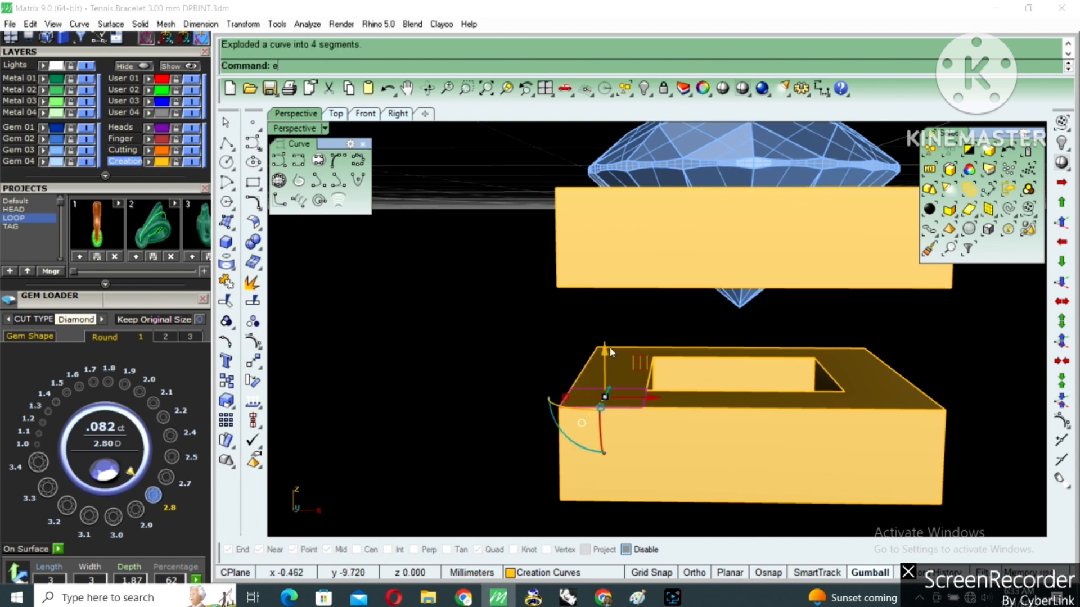
key("Return")
left_click(619, 332)
key("Delete")
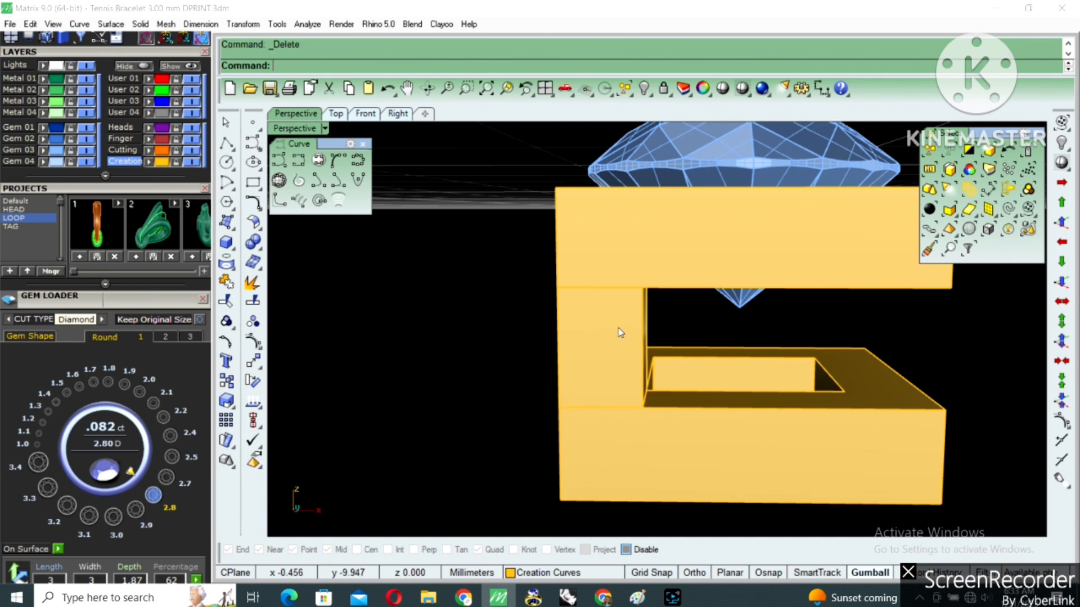
Polar-array the corner post around the origin with 4 items
left_click(619, 332)
scroll(619, 332, "down", 4)
right_click_drag(735, 315, 751, 416)
type("ap")
key("Return")
type("0")
key("Return")
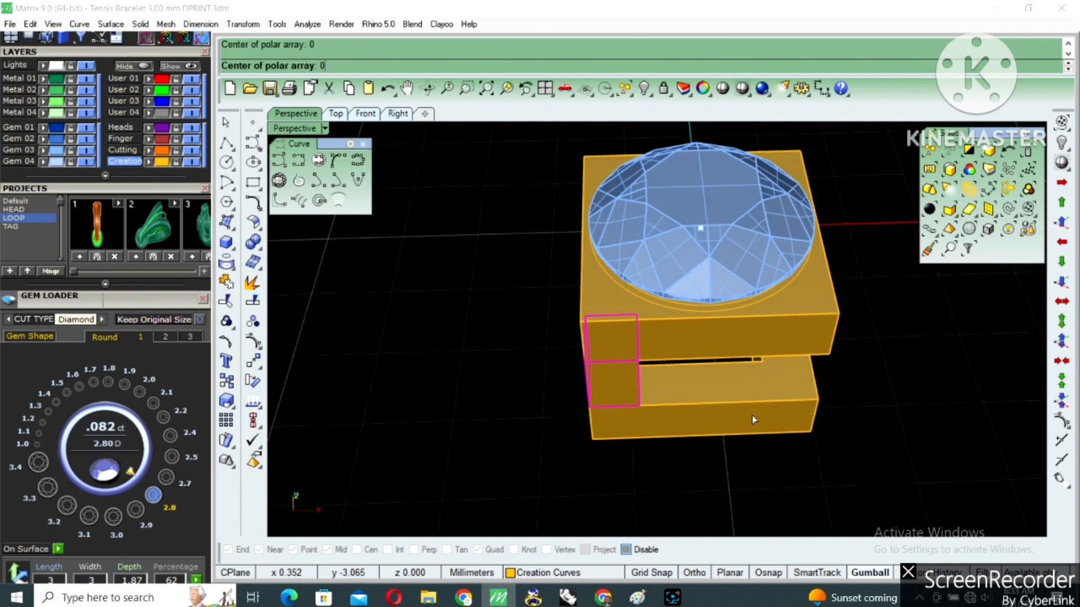
type("4")
key("Return")
key("Return")
key("Return")
Extract the inner side face of a corner post on the positive X side and extrude it to the neighbouring post as a solid bar
right_click_drag(751, 415, 685, 372)
scroll(715, 365, "up", 5)
key("ctrl+e")
left_click(723, 361)
key("Return")
type("e")
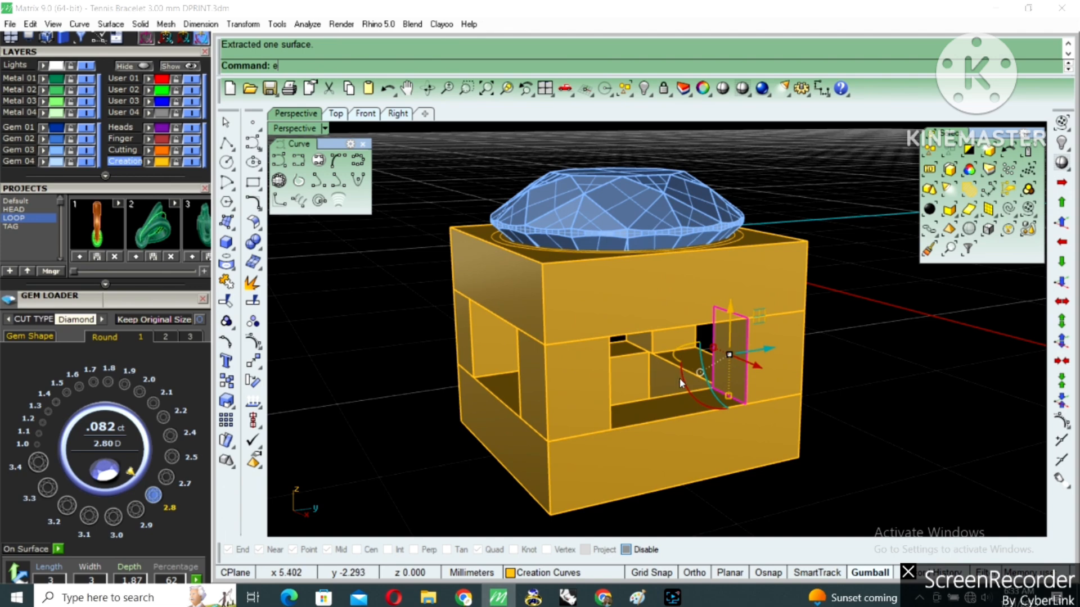
type("xtrudesrf")
key("Return")
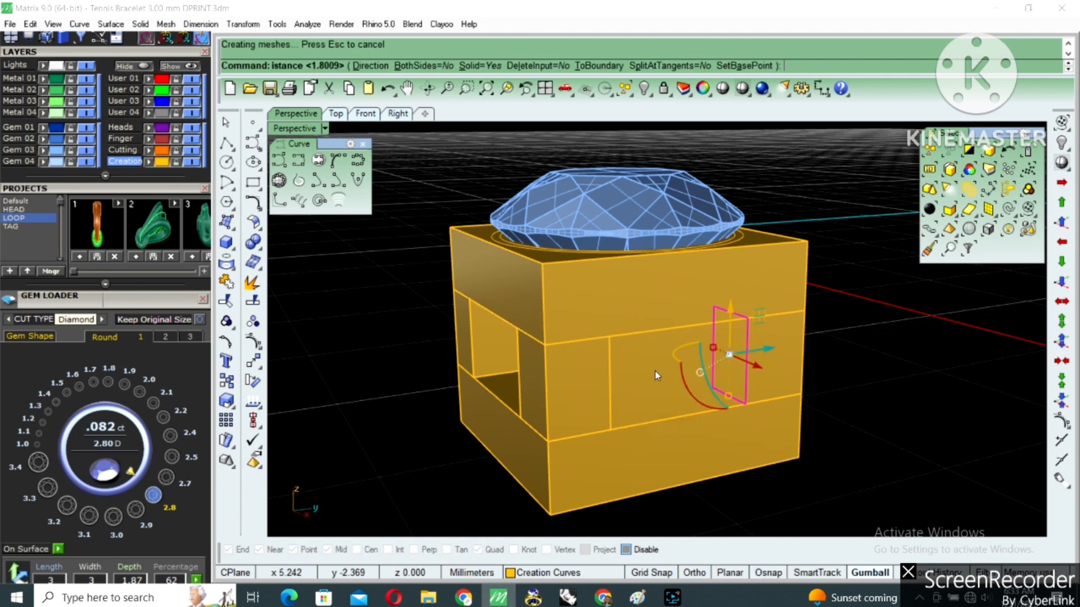
left_click(656, 372)
Try to mirror the side bar across a plane through the origin in the Perspective view
right_click_drag(661, 367, 748, 391)
scroll(674, 390, "down", 4)
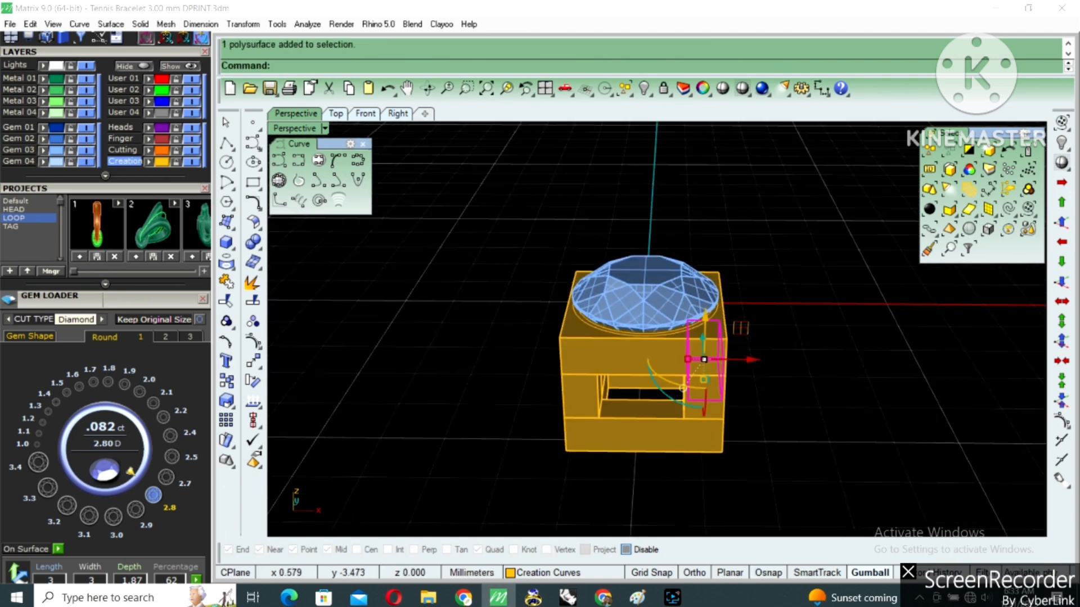
type("mi")
key("Return")
type("0")
key("Return")
left_click(675, 390)
key("Escape")
right_click_drag(672, 392, 613, 489)
left_click(712, 376)
type("mi")
key("Return")
type("0")
key("Return")
left_click(695, 390)
key("ctrl+z")
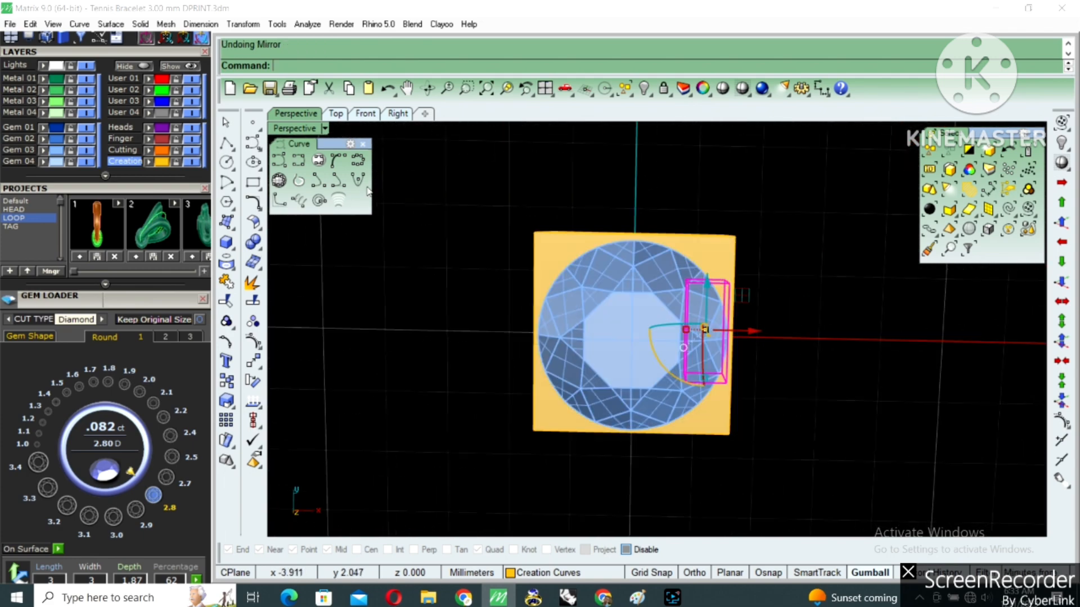
Mirror the side bar across the vertical axis through the origin in the Top view
double_click(291, 130)
double_click(290, 130)
scroll(607, 276, "down", 2)
right_click_drag(623, 285, 617, 311)
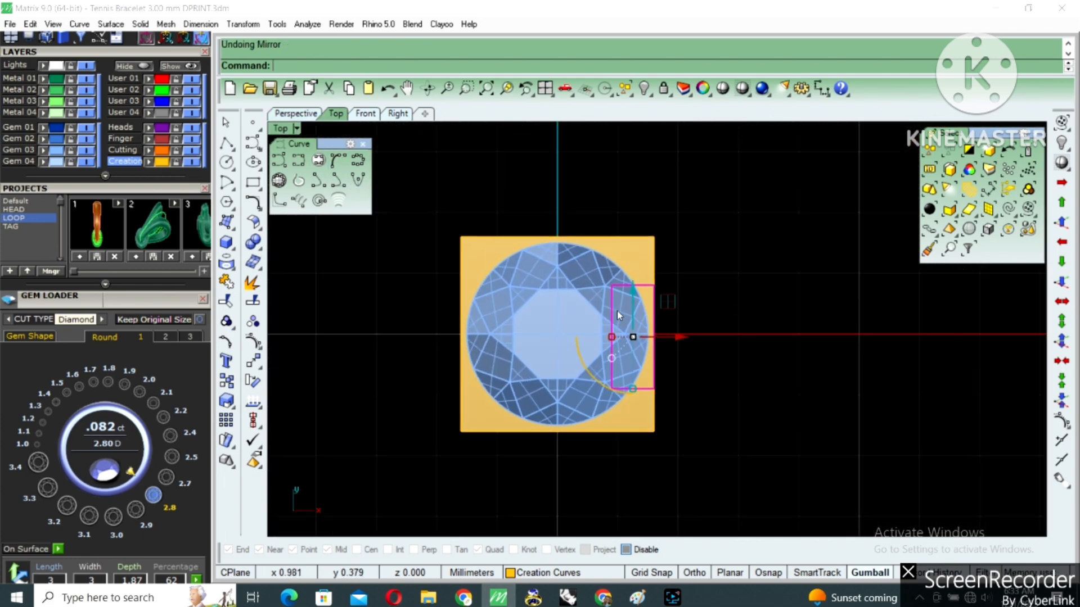
right_click(614, 316)
type("0")
key("Return")
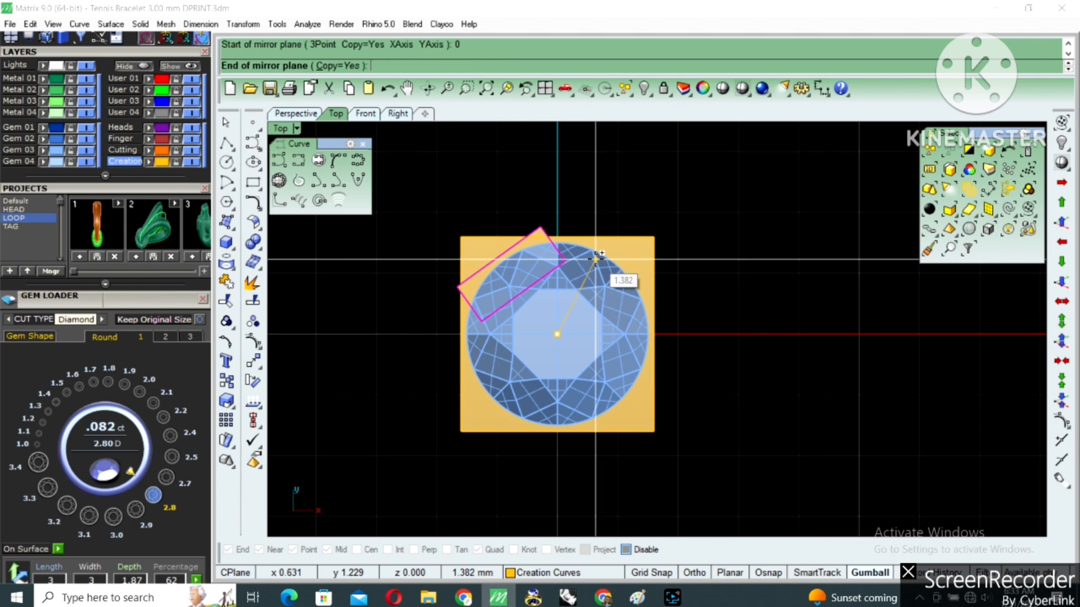
left_click(567, 232, "shift")
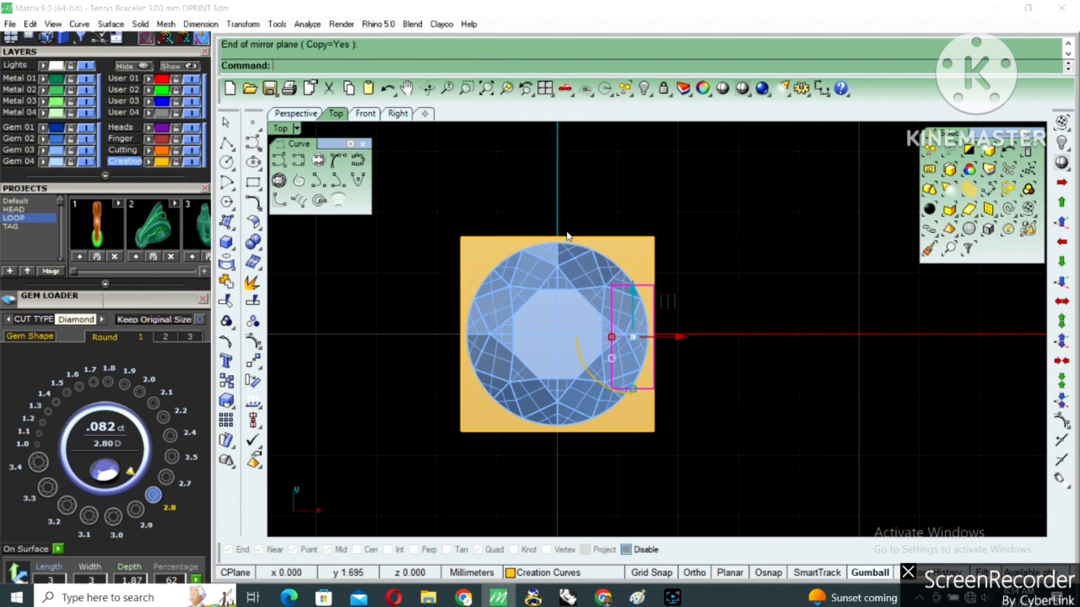
Delete the two corner posts on the positive Y side of the link
double_click(287, 130)
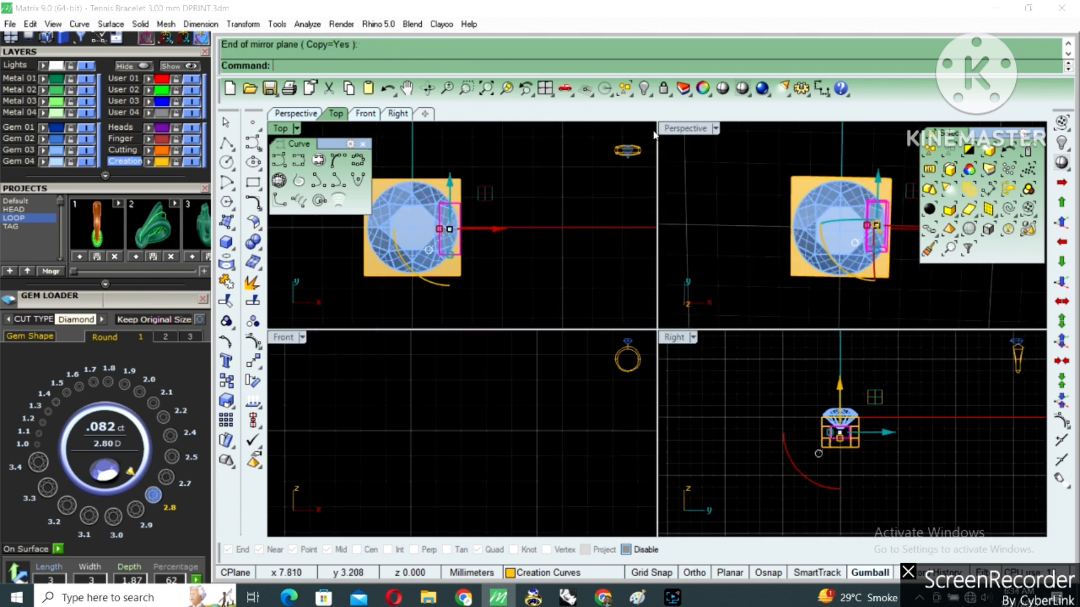
double_click(679, 130)
right_click_drag(812, 316, 672, 411)
scroll(718, 416, "up", 3)
left_click(720, 395, "shift")
key("Delete")
left_click(748, 370, "shift")
key("Delete")
Mirror the remaining corner post on the negative X side across the X axis through the origin
left_click(780, 384, "shift")
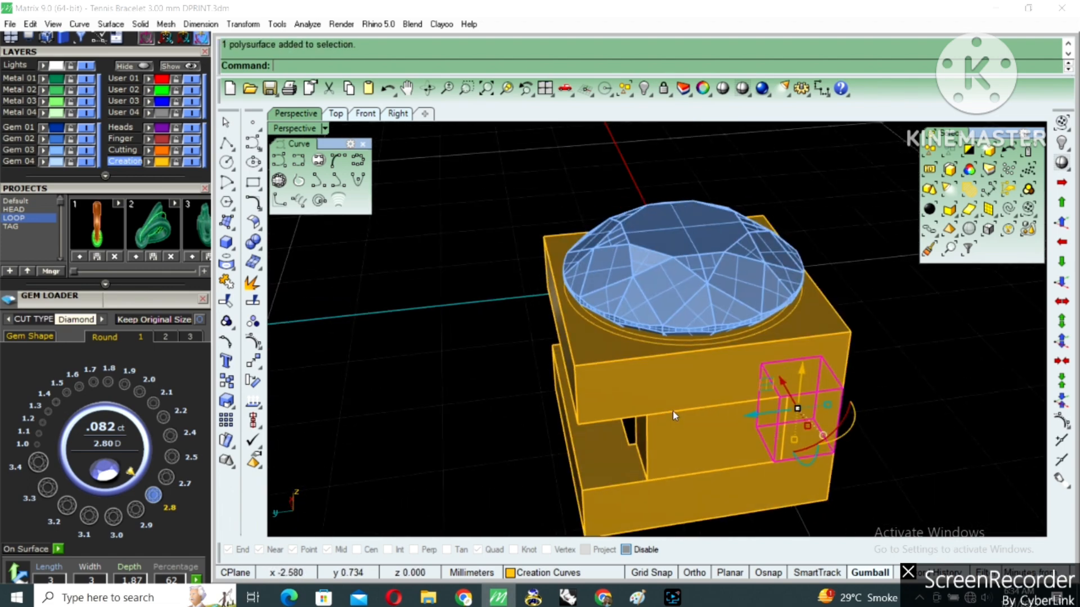
type("mirror")
key("Return")
type("0")
key("Return")
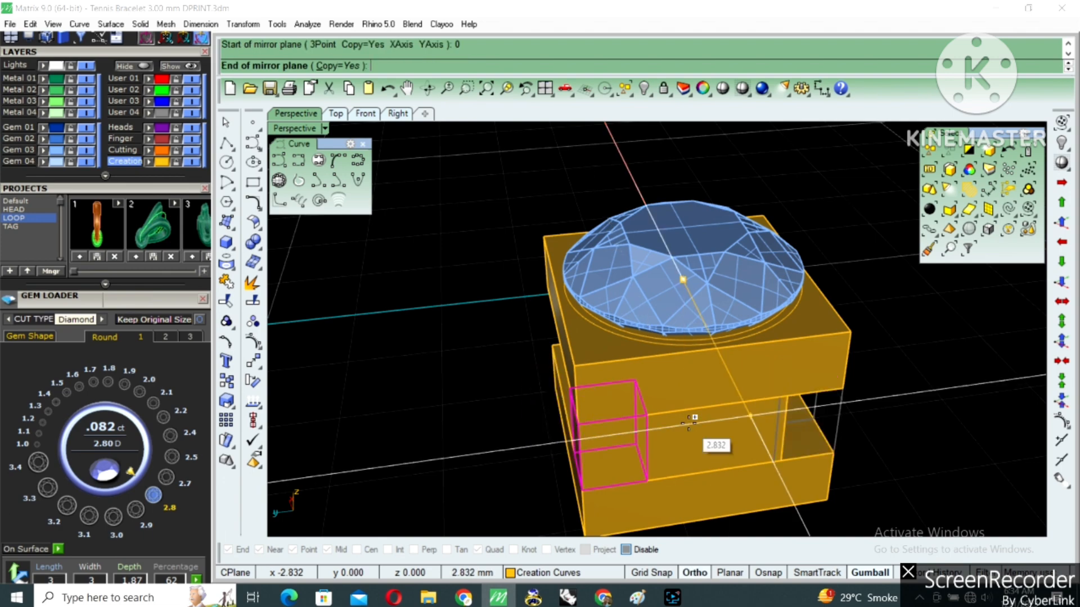
left_click(687, 423, "shift")
key("Escape")
Mirror the remaining corner post on the positive X side across the X axis to fill the last empty corner
right_click_drag(687, 423, 892, 396)
left_click(825, 360, "shift")
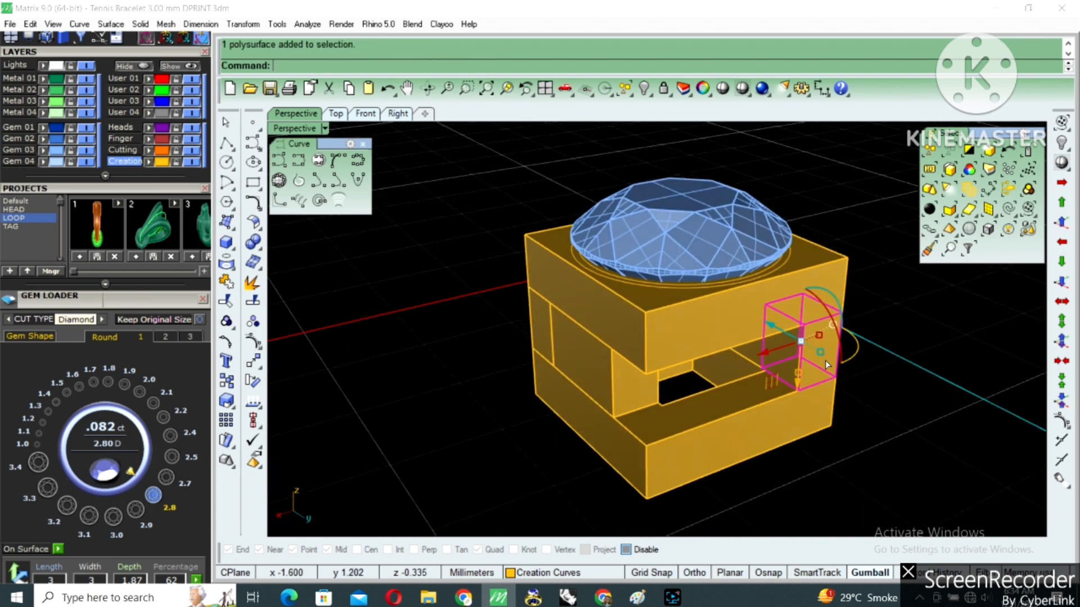
right_click_drag(825, 360, 702, 387)
left_click(541, 374, "shift")
right_click(701, 387)
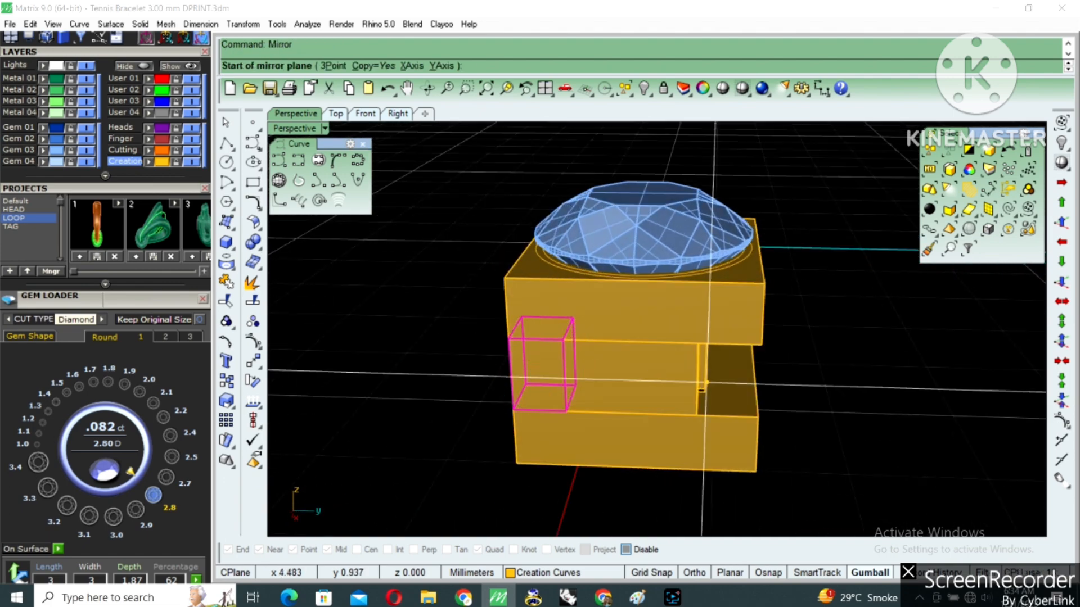
type("0")
key("Return")
left_click(706, 387, "shift")
Scale the bar on the positive X side slightly along its length to close the gap beside the corner post
left_click(665, 387)
scroll(563, 376, "up", 4)
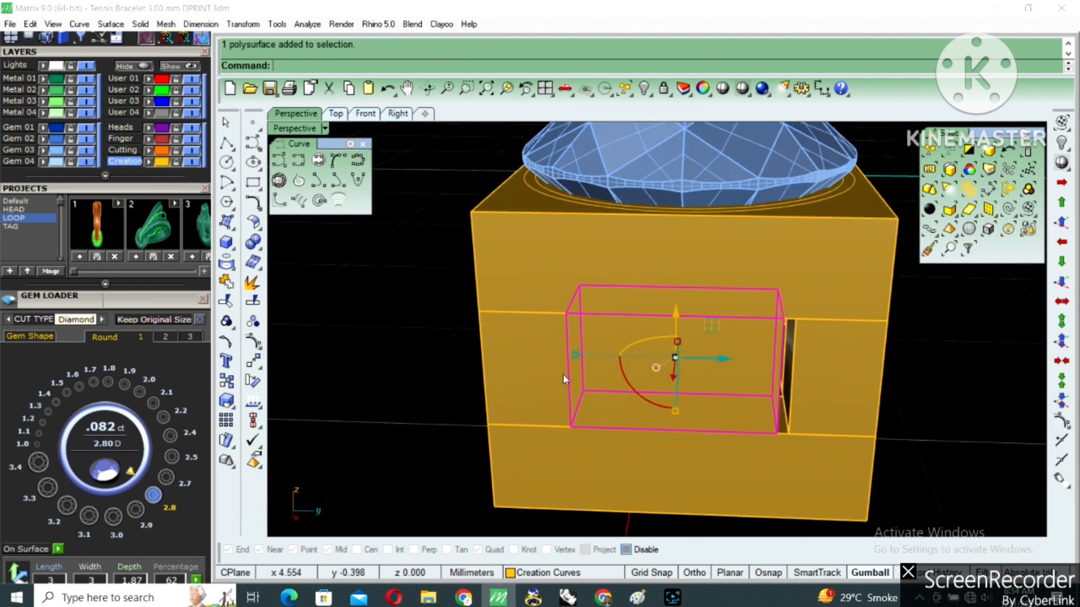
left_click_drag(576, 357, 564, 357)
key("Escape")
scroll(586, 364, "down", 4)
right_click_drag(586, 364, 698, 366)
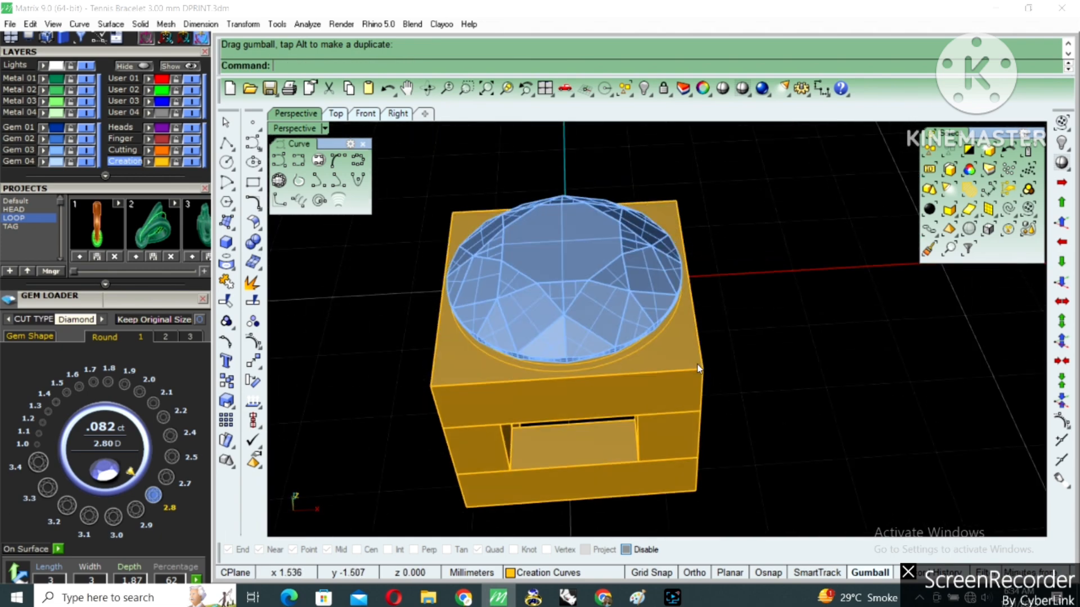
Extract a copy of the upper block's top face and lock all other objects
key("ctrl+e")
left_click(687, 353)
right_click_drag(681, 327, 679, 382)
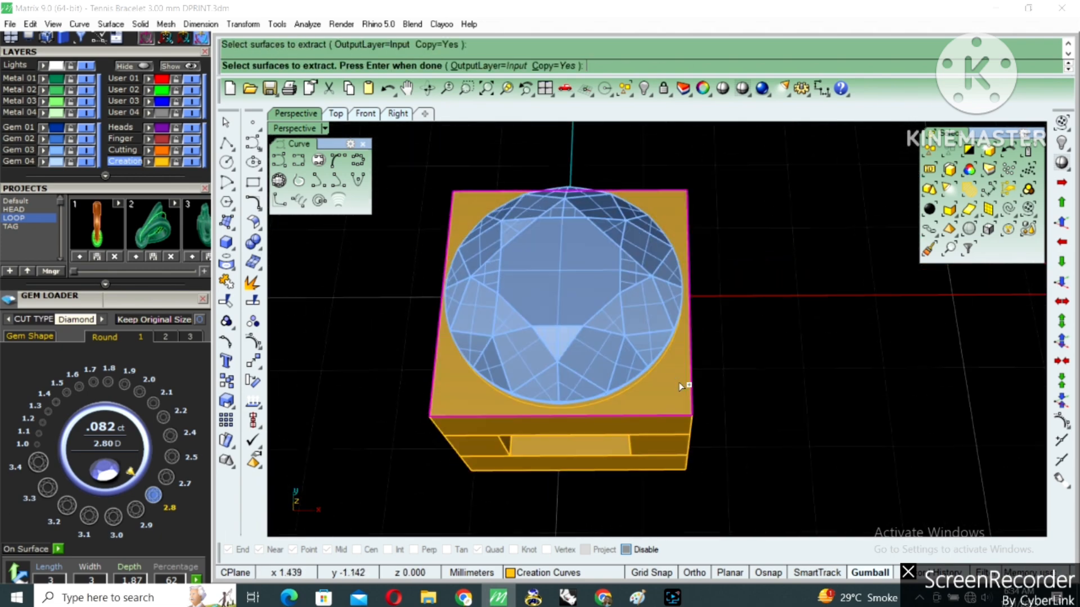
key("Return")
key("ctrl+i")
key("ctrl+l")
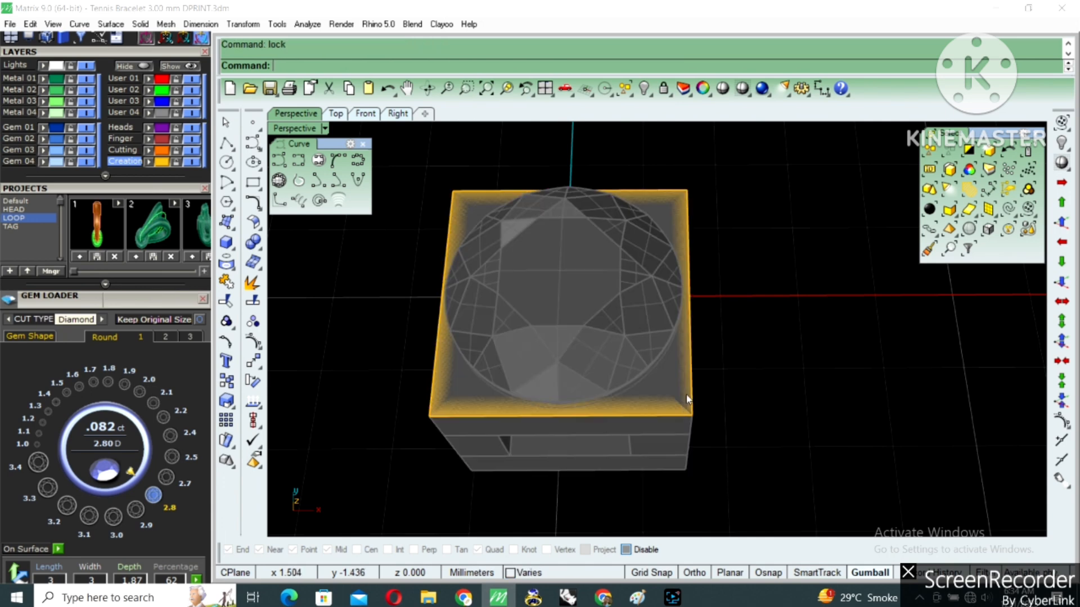
left_click(672, 363)
Draw a vertical line at about x 0.76 crossing the top face's upper edge in a wireframe Top view
left_click(336, 113)
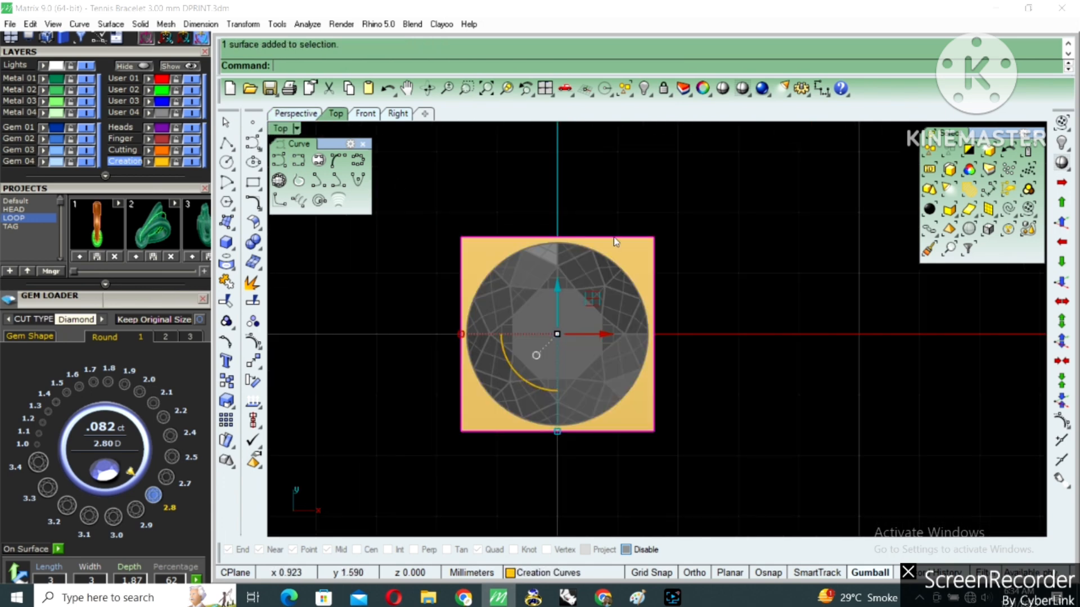
left_click(743, 89)
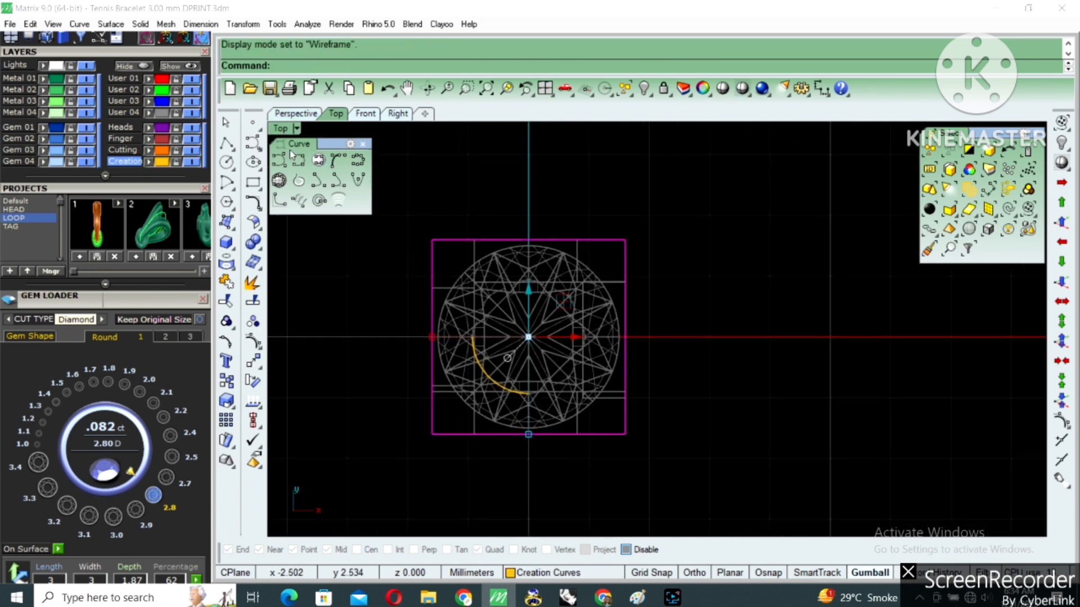
left_click(227, 142)
scroll(529, 214, "up", 2)
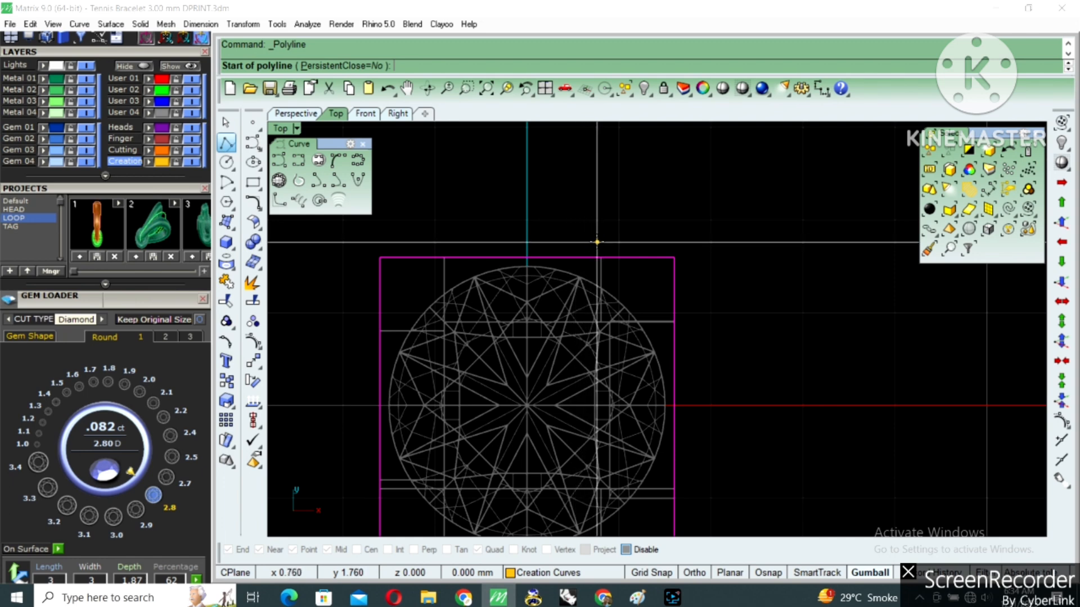
left_click(597, 241)
key("F8")
left_click(597, 332)
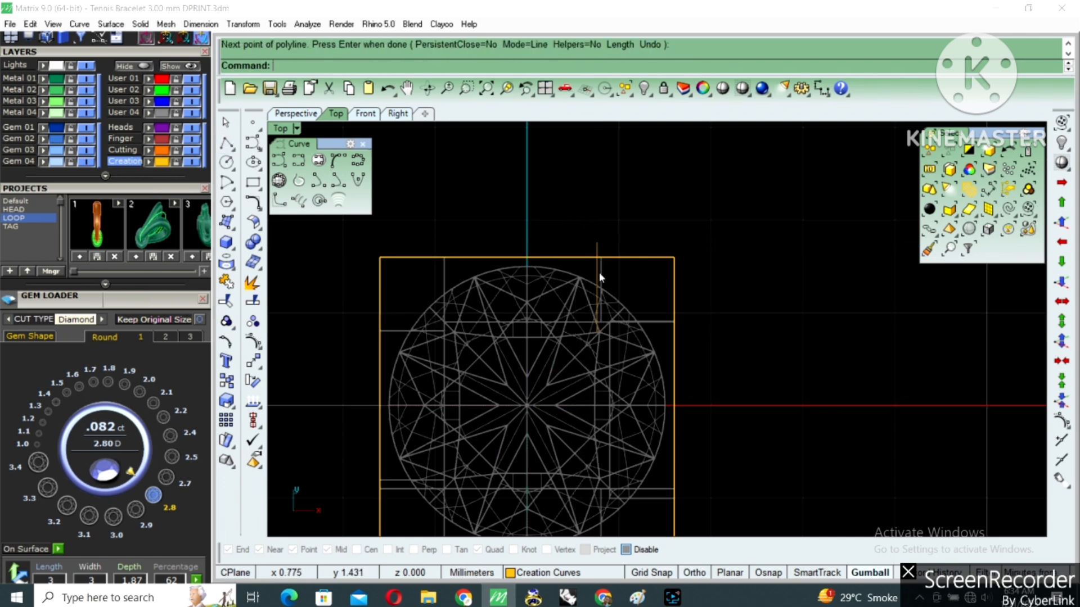
key("Return")
Mirror the line across the 45° diagonal through the origin so the pair outlines the top face's upper-right corner
type("mi")
key("Return")
type("0")
key("Return")
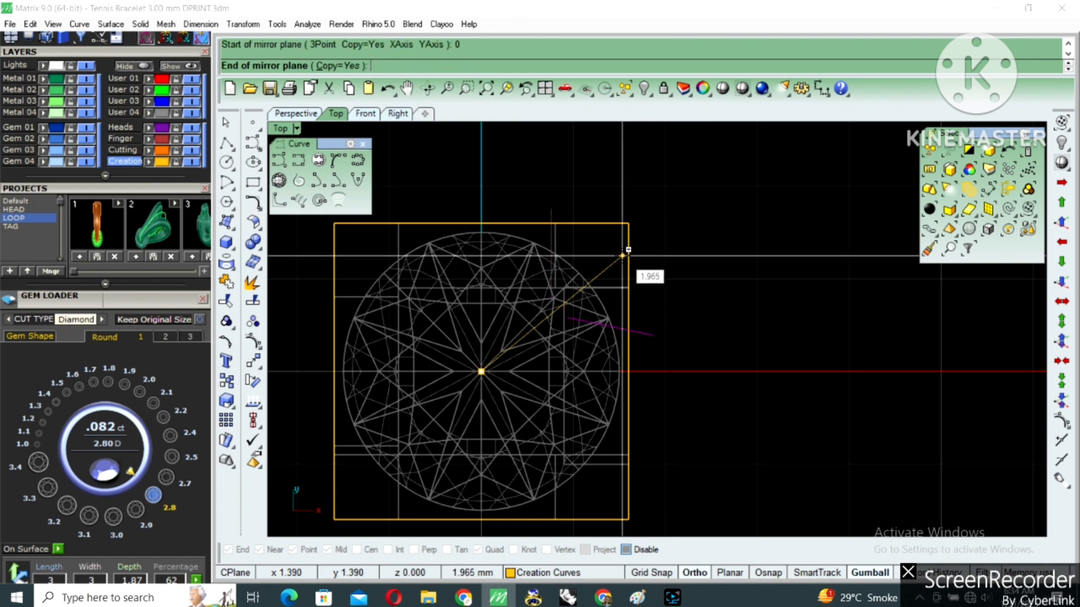
left_click(626, 251, "shift")
scroll(574, 291, "up", 2)
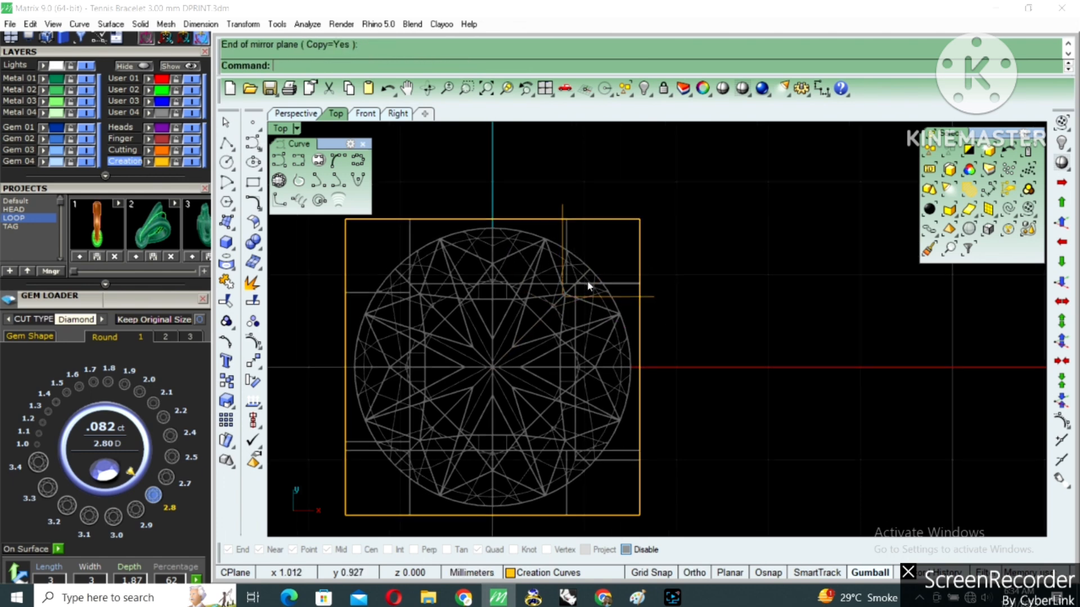
Unlock all objects and isolate the extracted top face, the circle around the gem and the two corner lines
key("ctrl+alt+l")
left_click(586, 281)
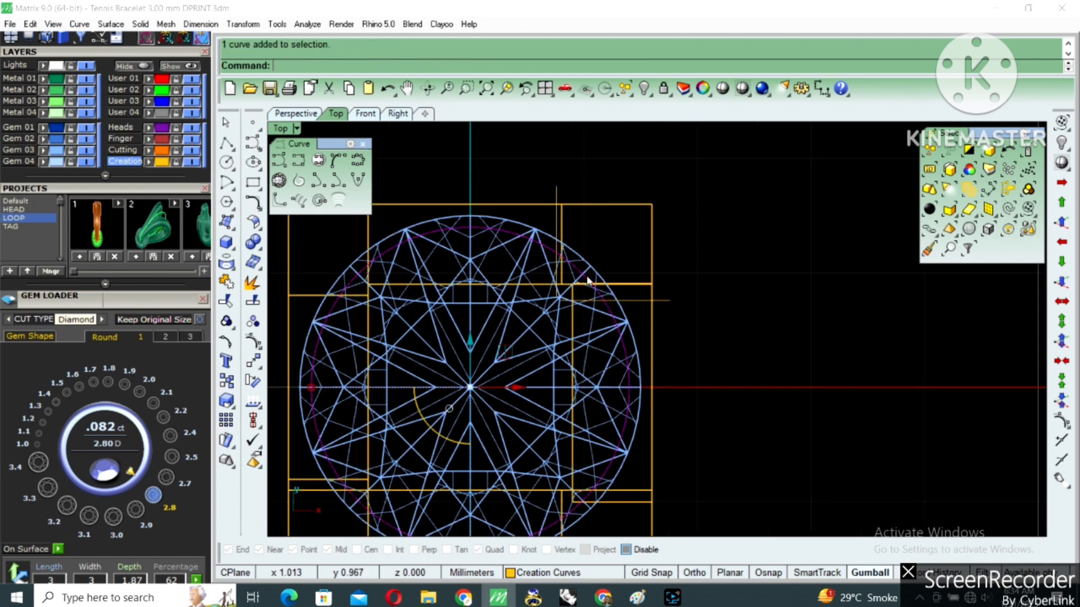
left_click_drag(526, 162, 761, 331)
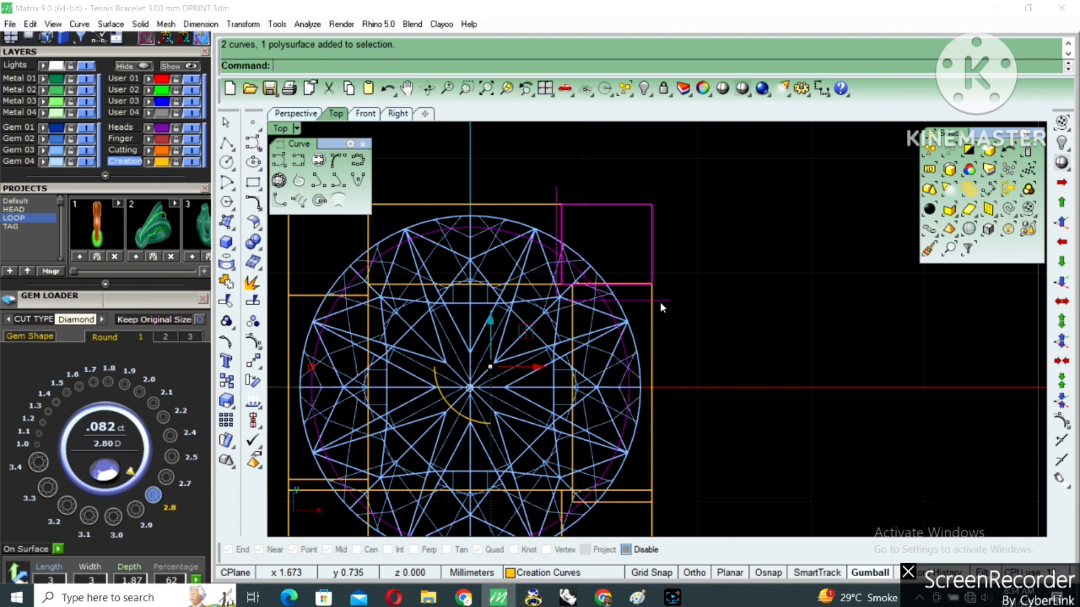
left_click(588, 205, "ctrl")
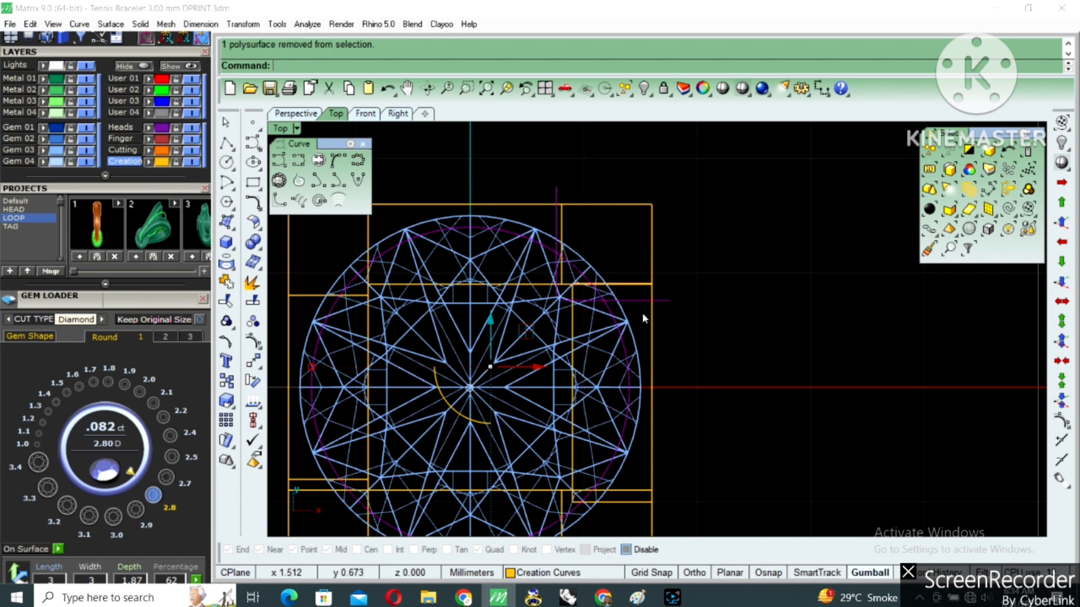
left_click(652, 328, "shift")
left_click(707, 373)
scroll(688, 339, "down", 6)
right_click_drag(680, 318, 658, 256)
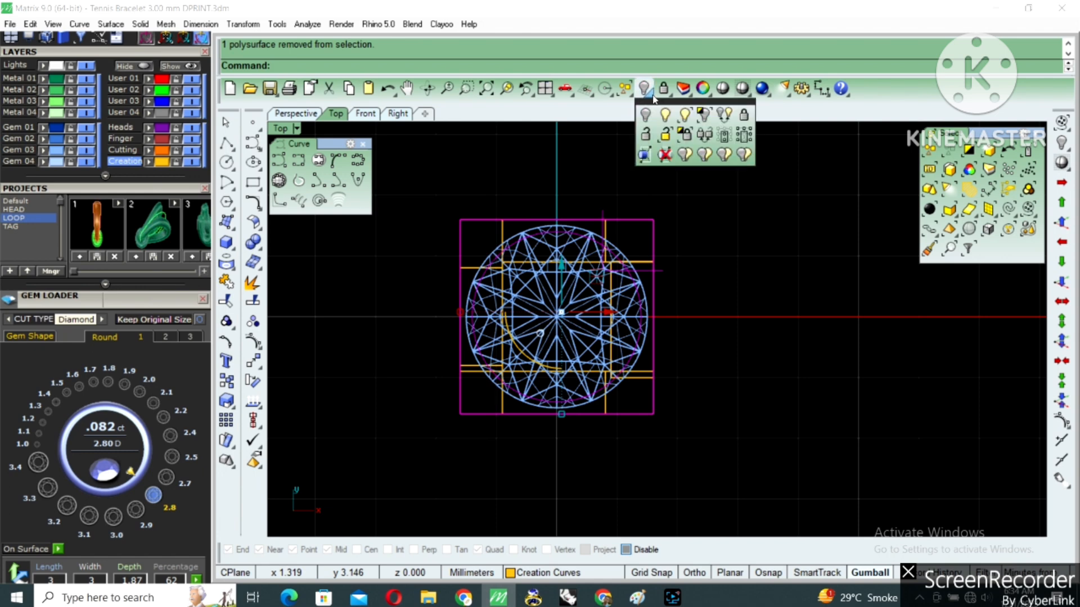
left_click(703, 115)
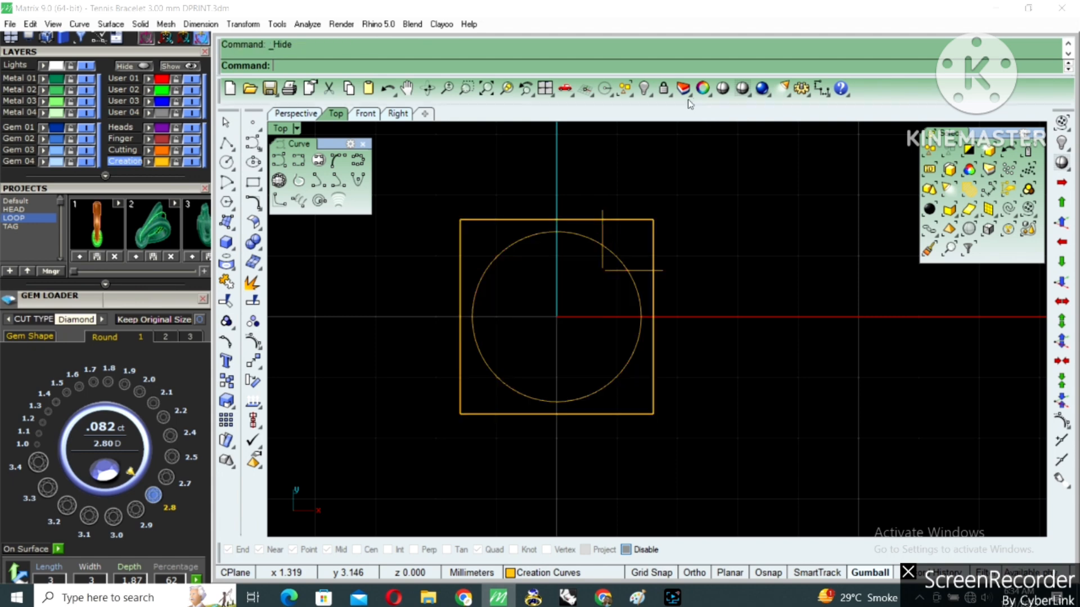
Split the extracted top face with the gem circle and corner lines, then delete everything except the upper-right corner piece
left_click(742, 88)
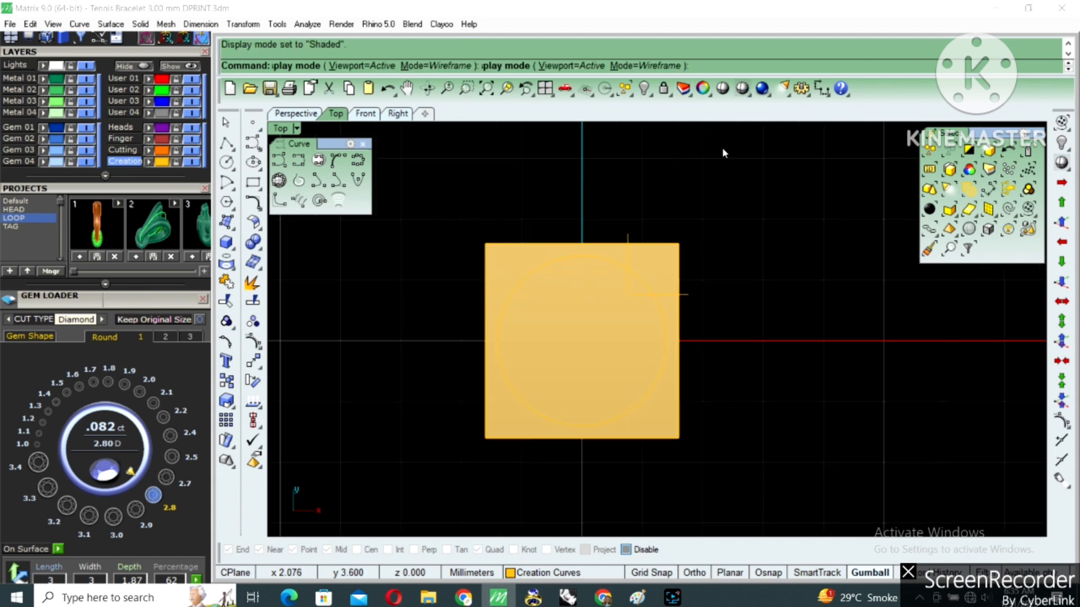
left_click(615, 285)
type("split")
key("Return")
left_click_drag(720, 202, 542, 375)
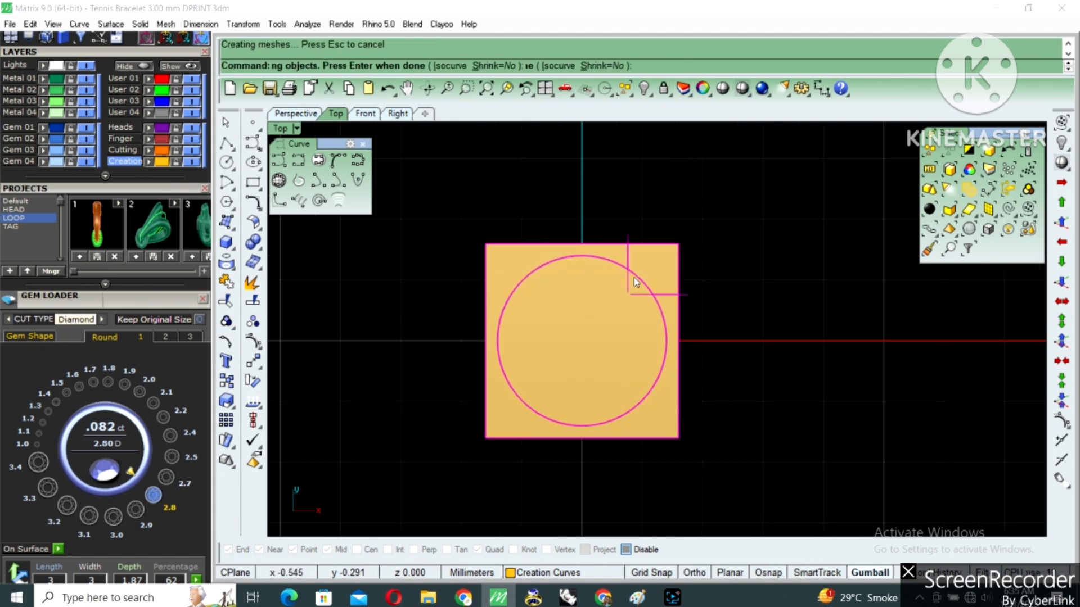
key("Return")
left_click(660, 280, "ctrl")
key("Delete")
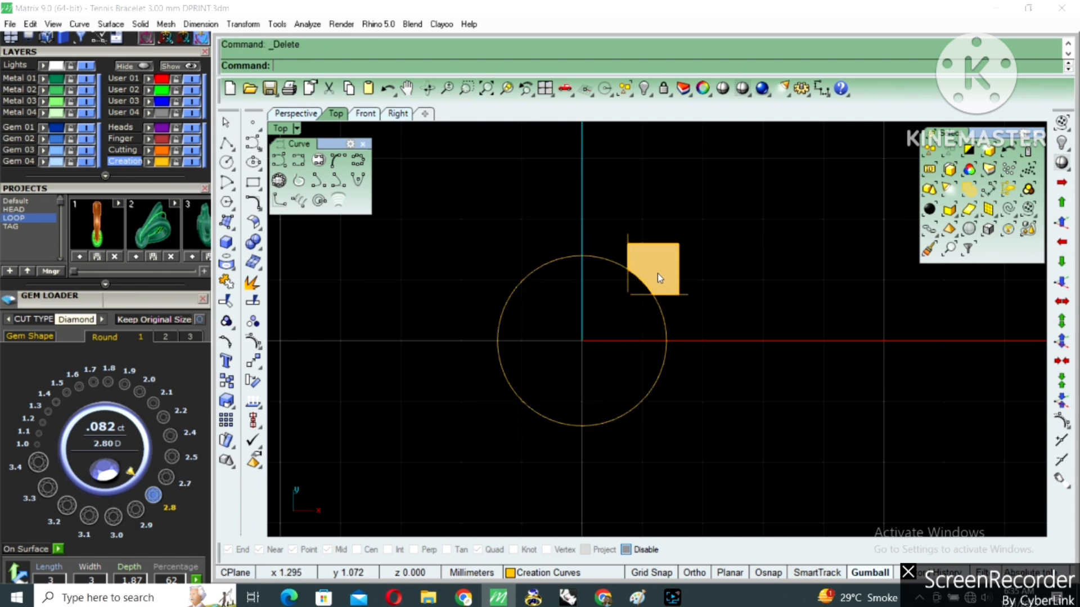
Undo the accidental rotation of the corner surface and clear away the two corner lines
left_click_drag(643, 305, 682, 315)
left_click(630, 290, "shift")
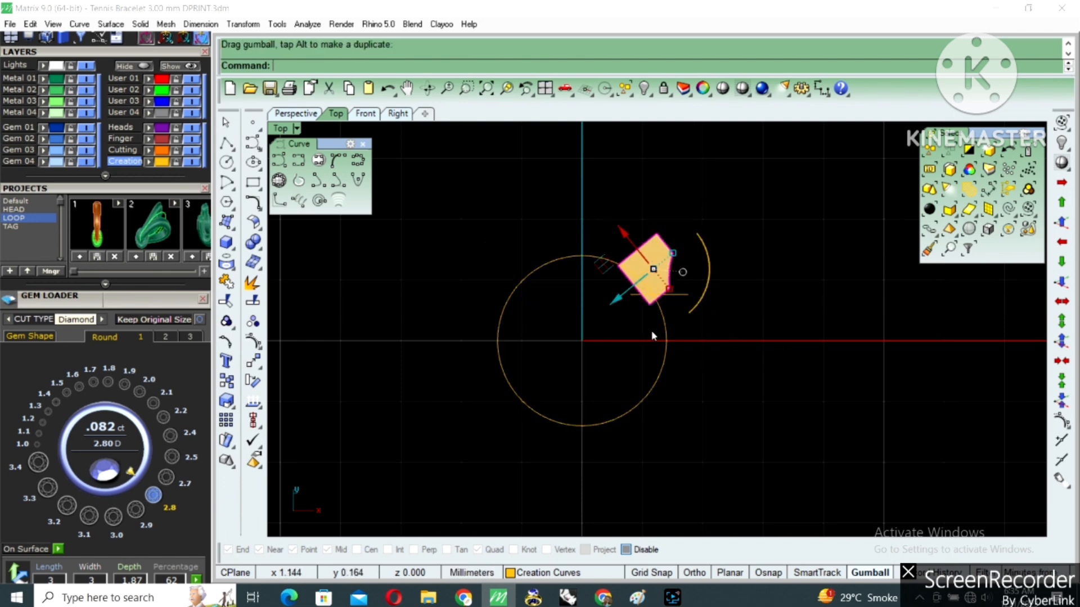
key("ctrl+z")
Extrude the corner surface upward into a solid prong and delete the source surface
left_click(670, 263)
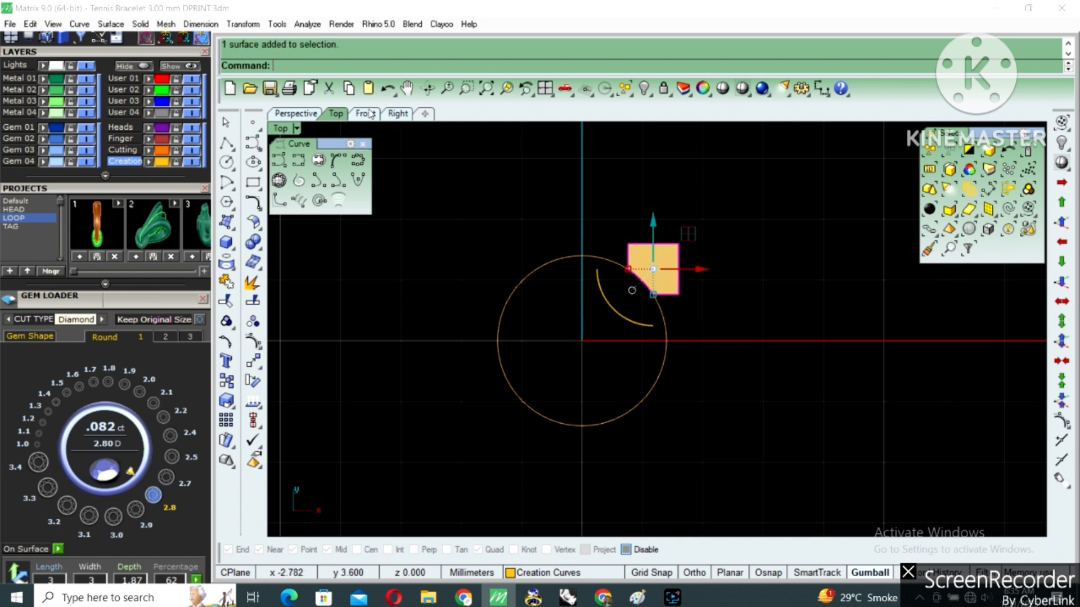
double_click(280, 128)
double_click(688, 129)
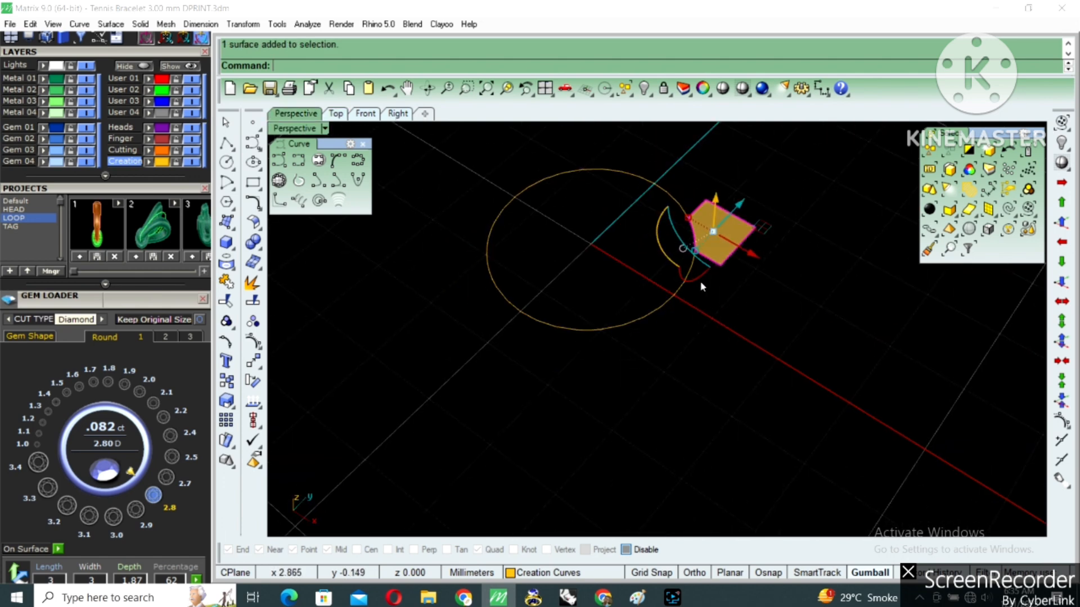
type("ExtrudeSrf")
key("Return")
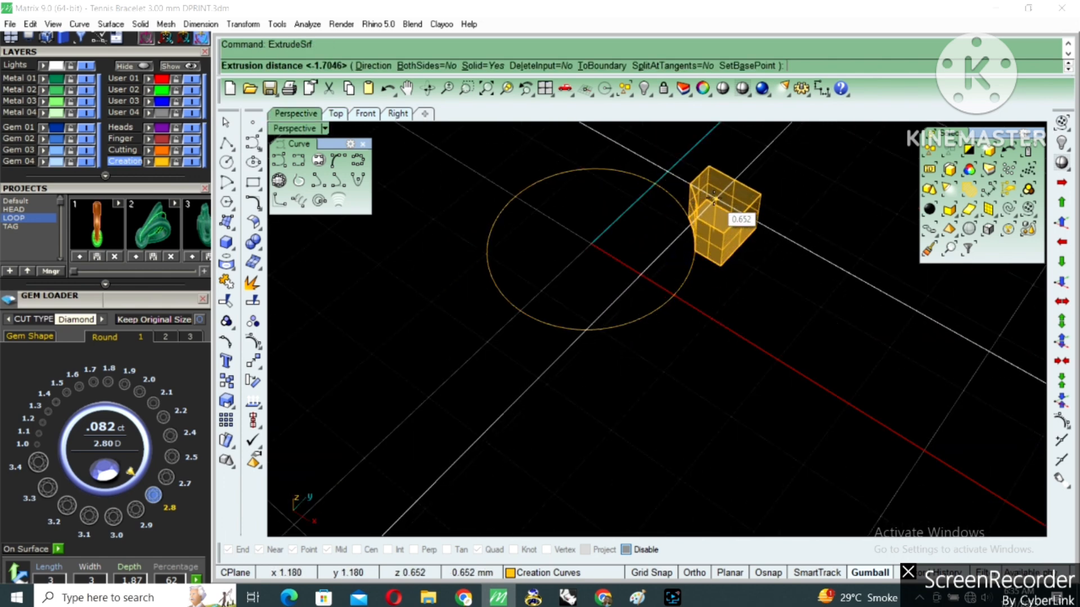
left_click(713, 198)
right_click_drag(713, 198, 585, 308)
key("Delete")
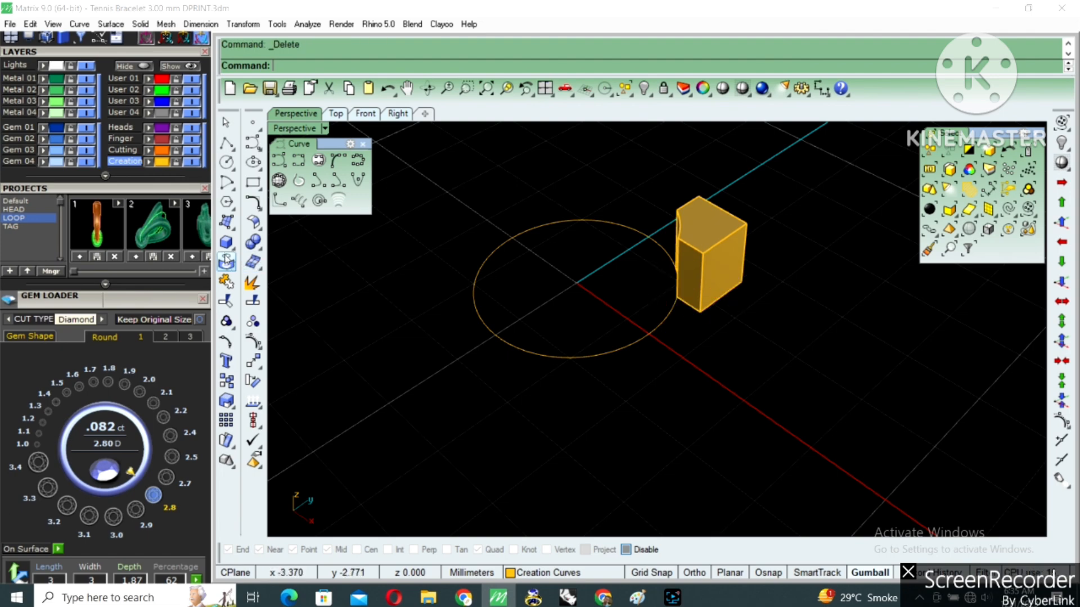
Bring back the hidden gem and link parts and polar-array the corner prong around the origin as 4 items over 360°
left_click(234, 250)
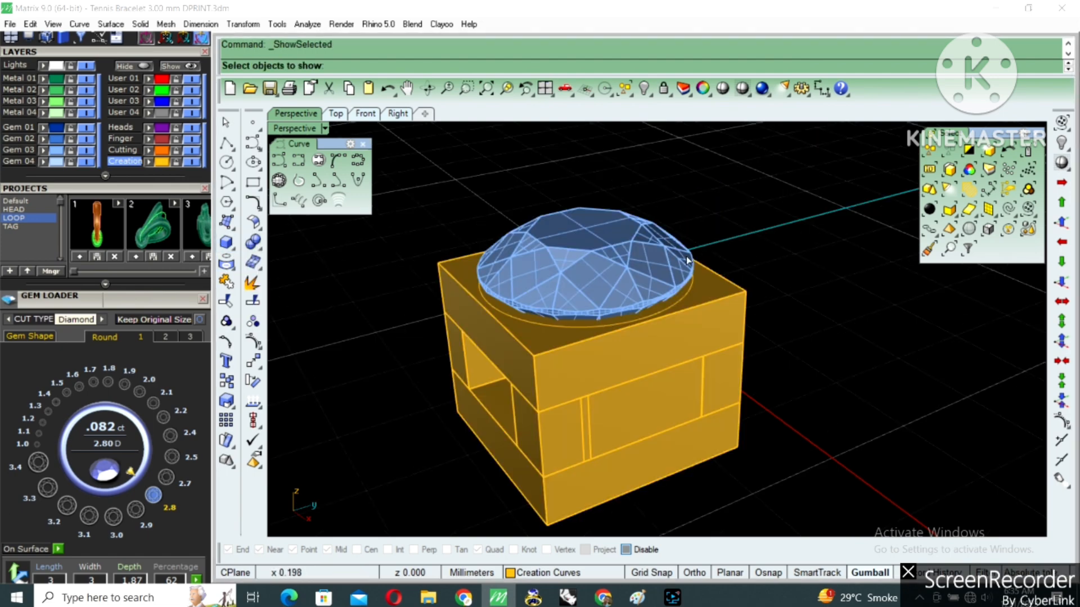
left_click(688, 260)
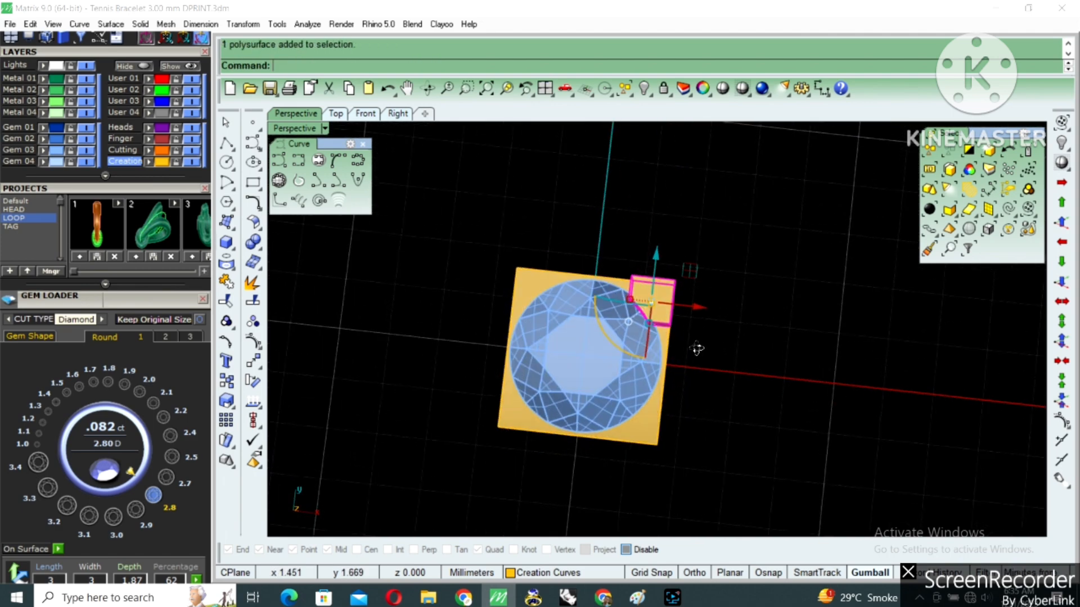
right_click_drag(696, 348, 700, 352)
type("ap")
key("Return")
type("0")
key("Return")
type("4")
key("Return")
key("Return")
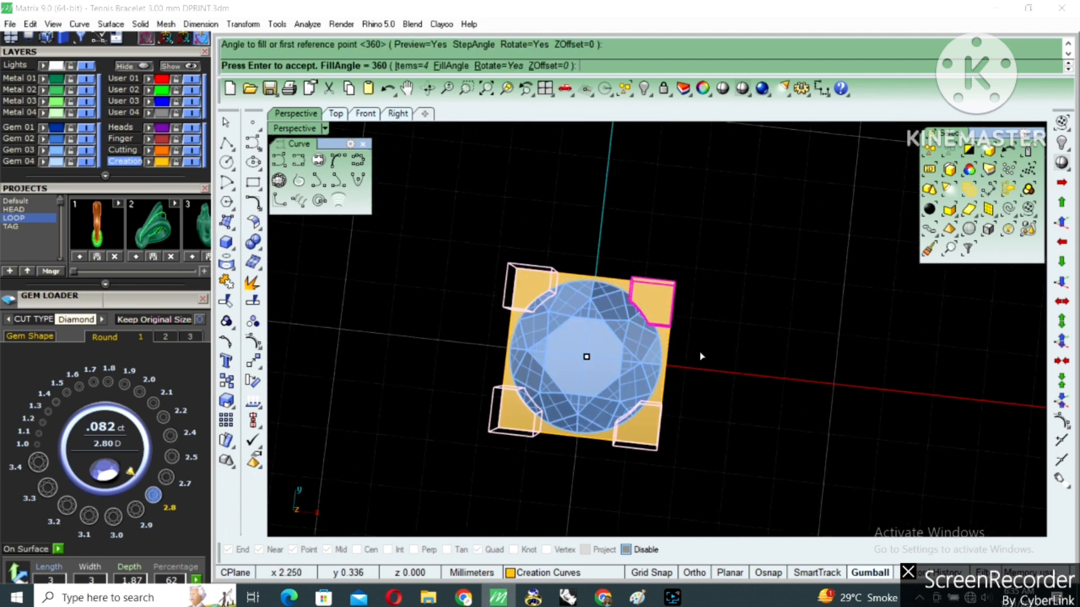
key("Return")
Create a gem cutter for the round gem in Gem cutter mode with Boolean off
right_click_drag(671, 403, 639, 289)
left_click(595, 260)
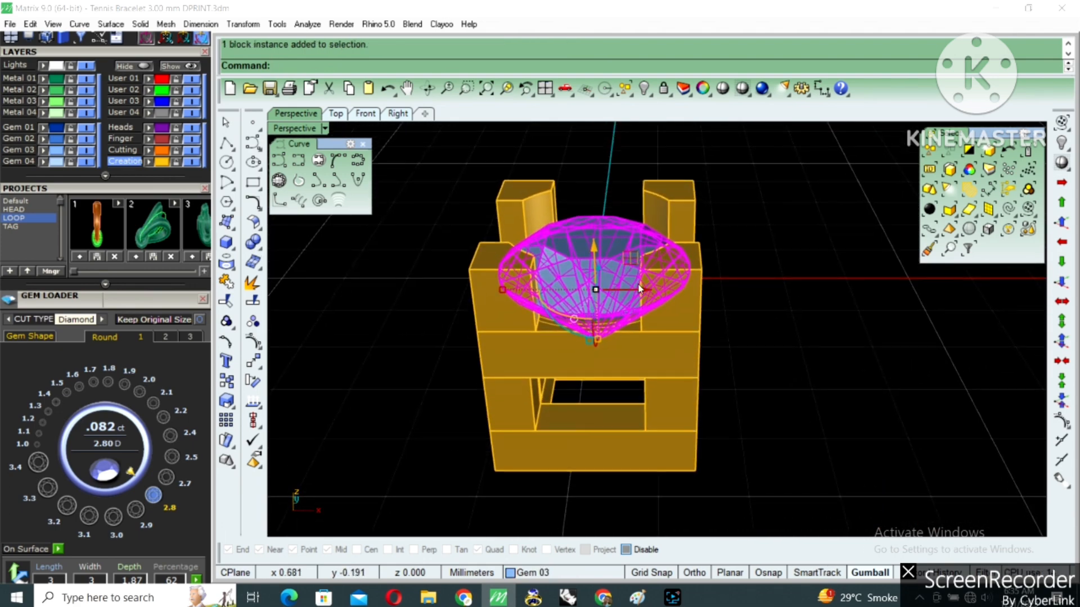
right_click(639, 289)
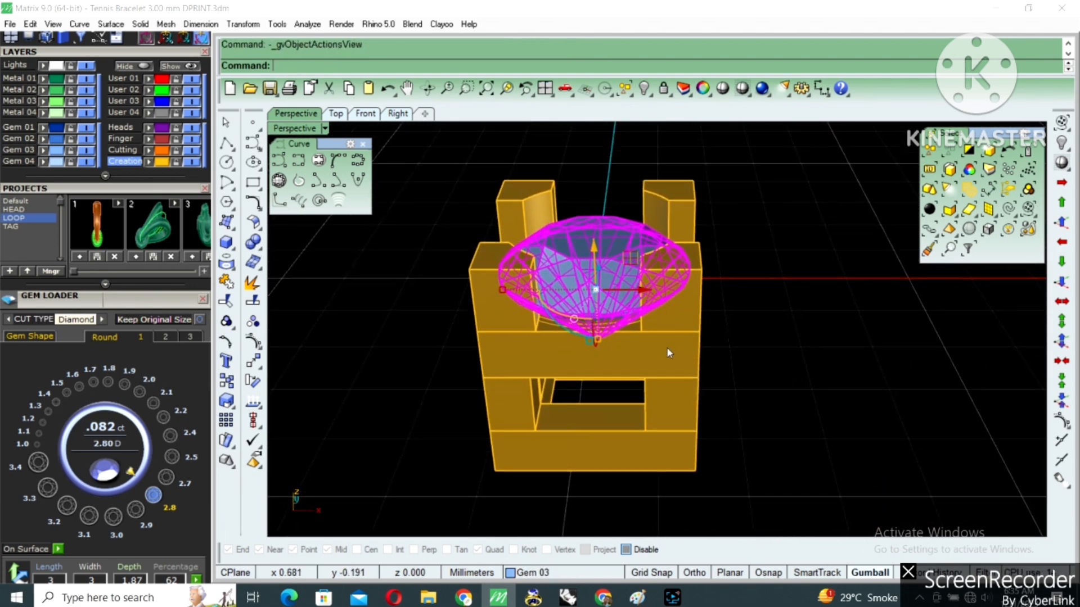
right_click(678, 385)
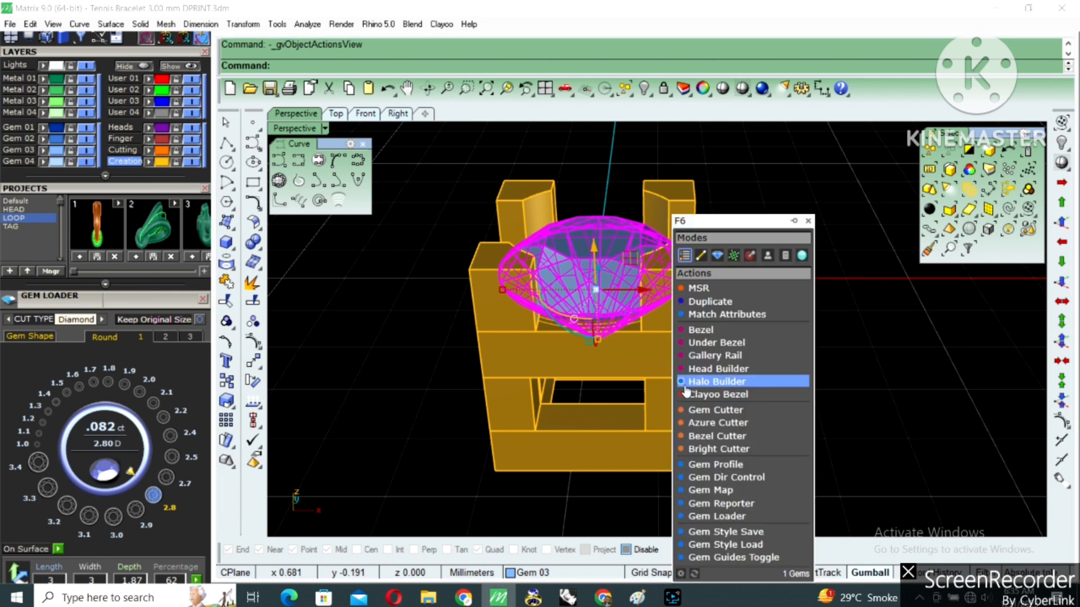
left_click(720, 422)
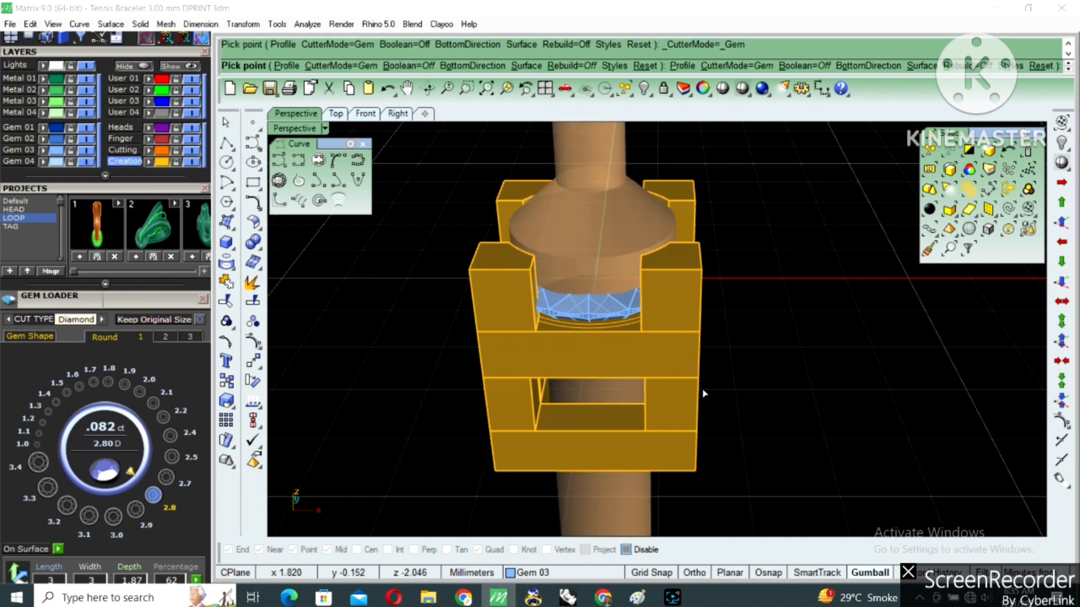
right_click(575, 314)
right_click_drag(622, 347, 592, 312)
left_click(583, 310)
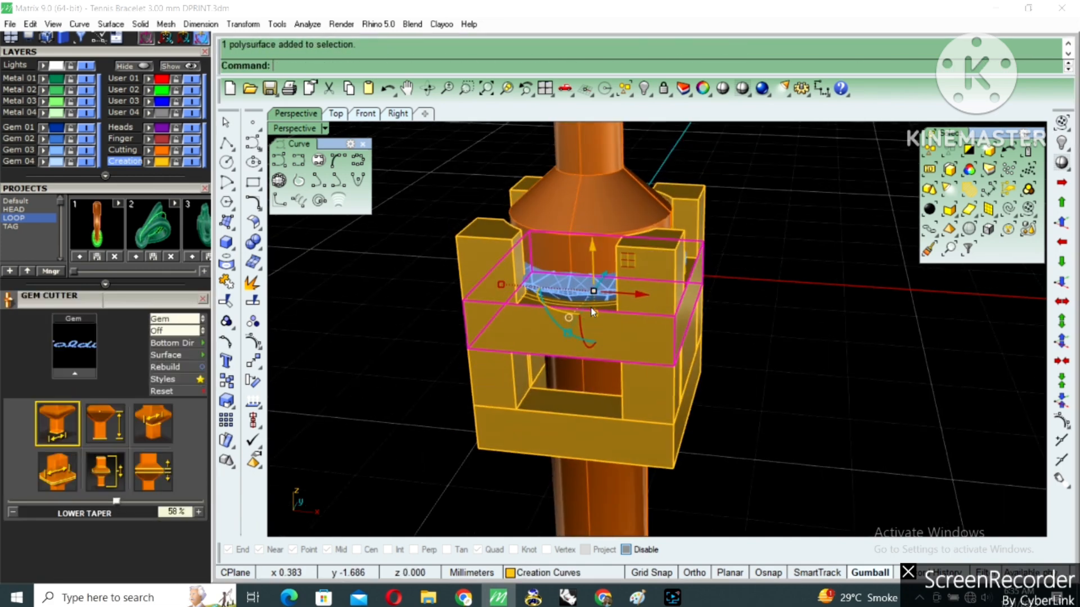
type("bd")
key("Return")
left_click(575, 221)
right_click_drag(576, 221, 587, 198)
key("Escape")
Raise the gem cutter slightly and Boolean-subtract it from the upper block
left_click(593, 216)
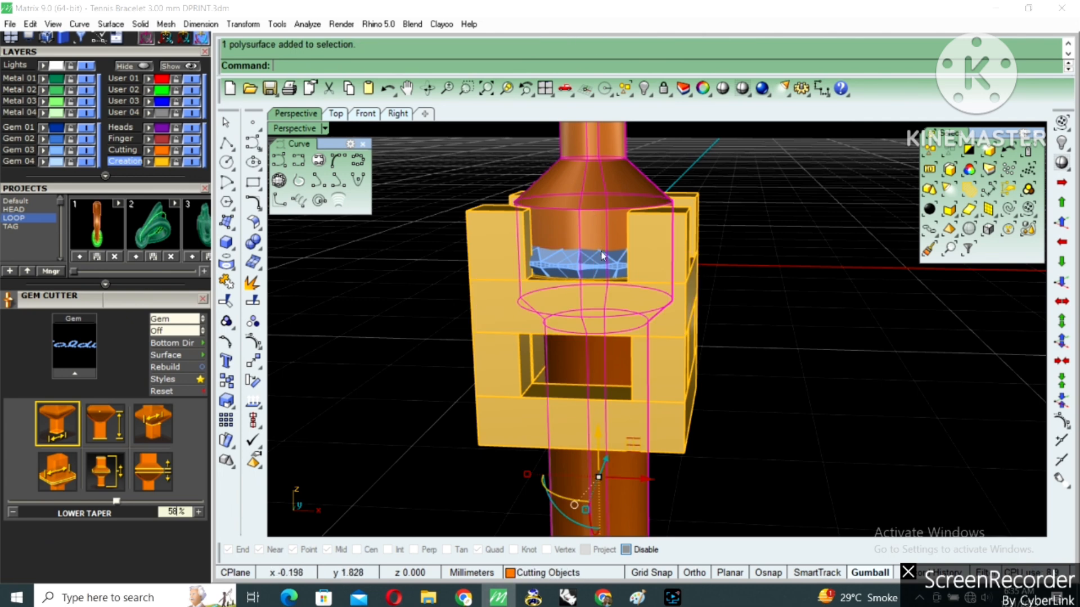
left_click_drag(598, 435, 596, 409)
left_click(588, 273)
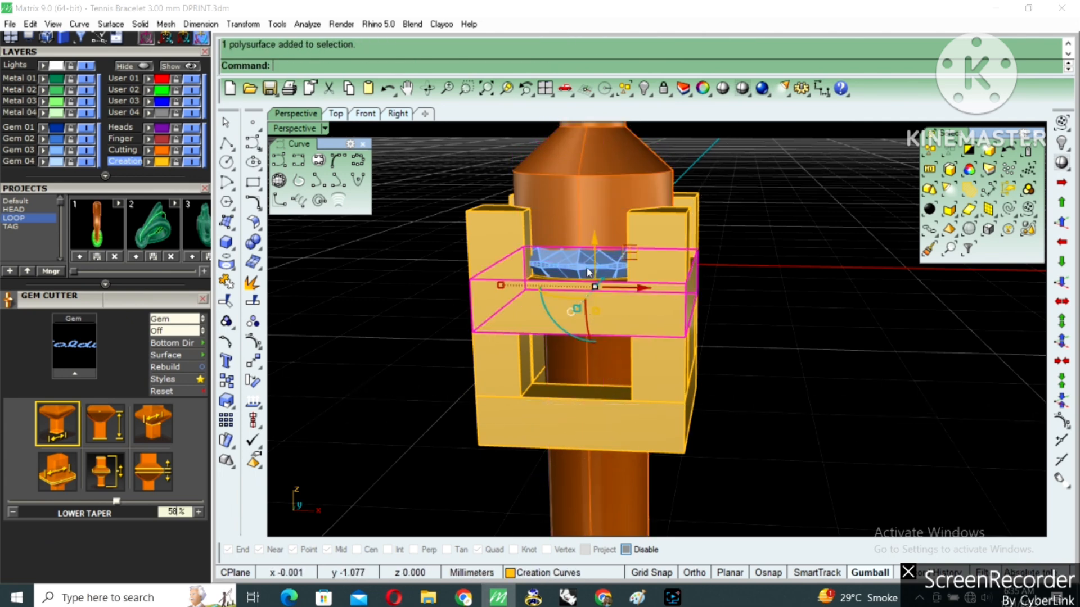
type("bd")
key("Return")
left_click(596, 188)
key("Return")
right_click_drag(596, 188, 530, 323)
left_click(603, 303)
key("ctrl+h")
key("ctrl+z")
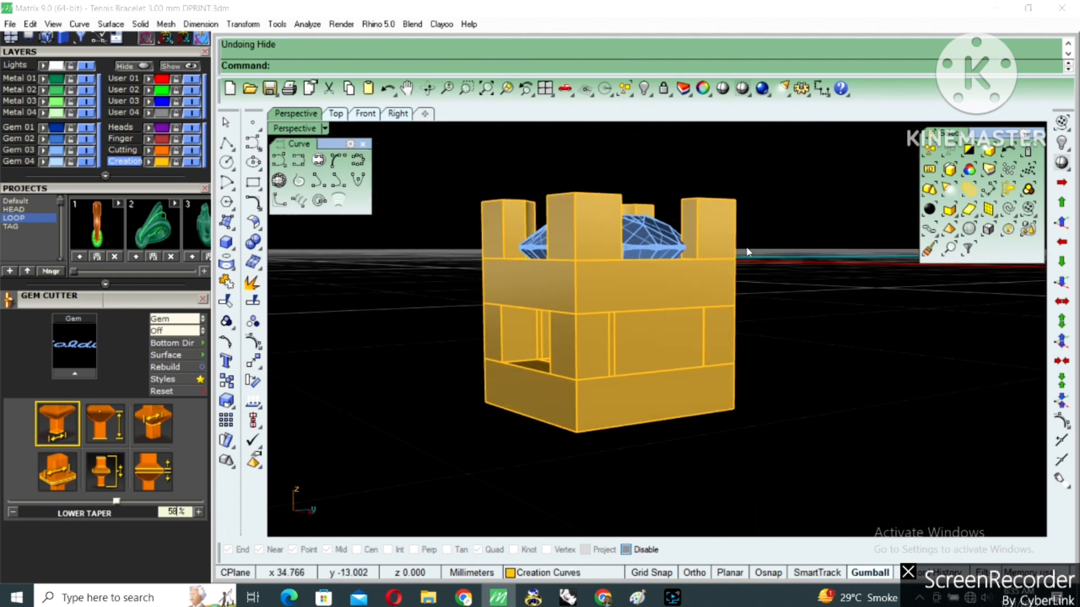
Group all the link parts together with the gem and hide the group
left_click_drag(427, 464, 427, 464)
type("g")
key("Return")
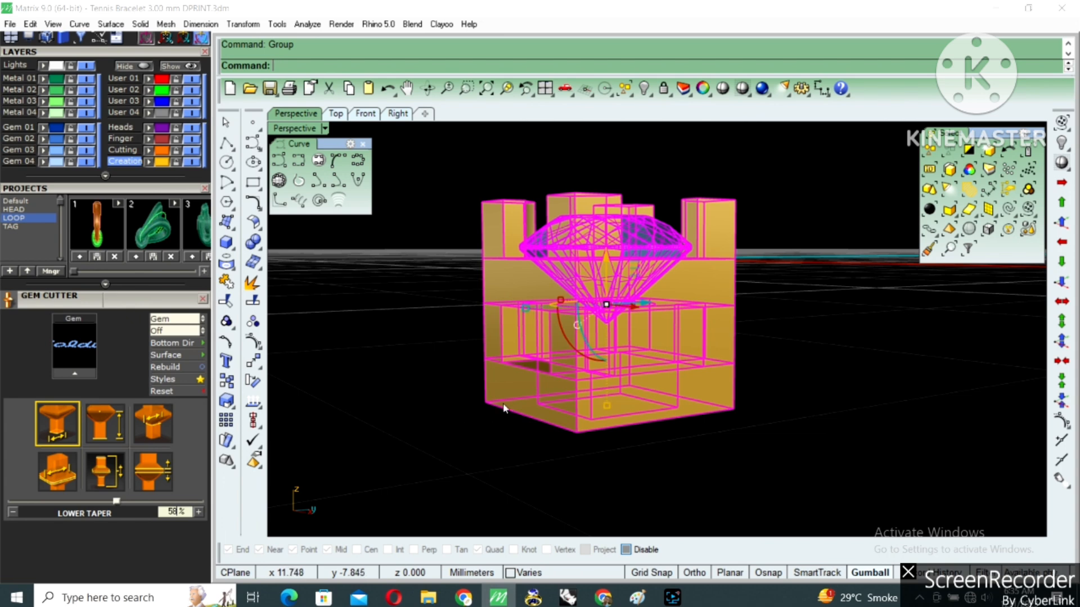
key("ctrl+h")
Draw a 0.6 by 0.7 mm rectangle centred on the origin in the Right view
double_click(295, 129)
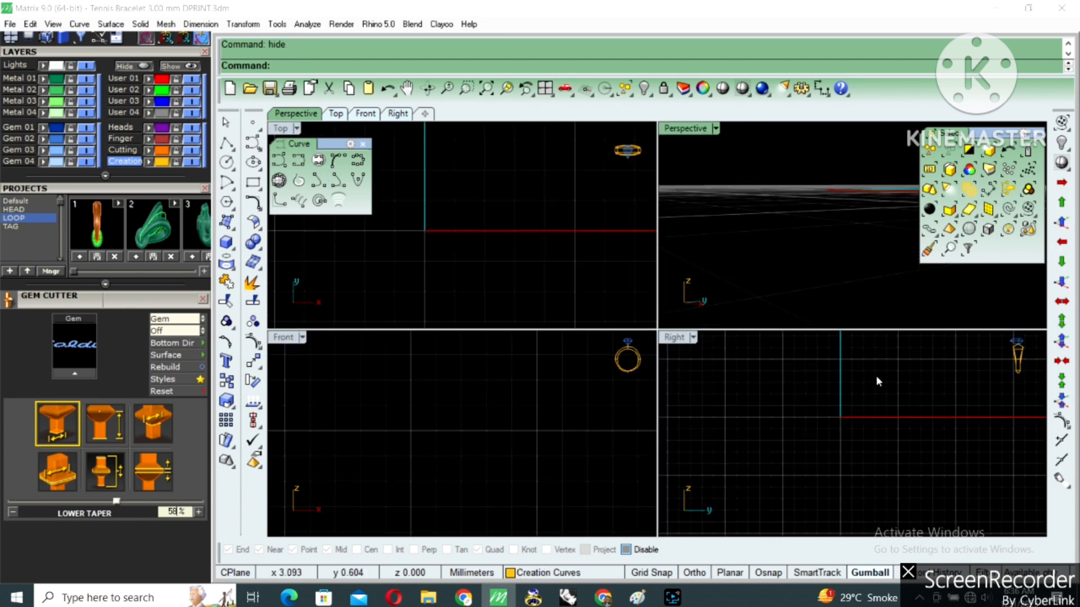
double_click(695, 344)
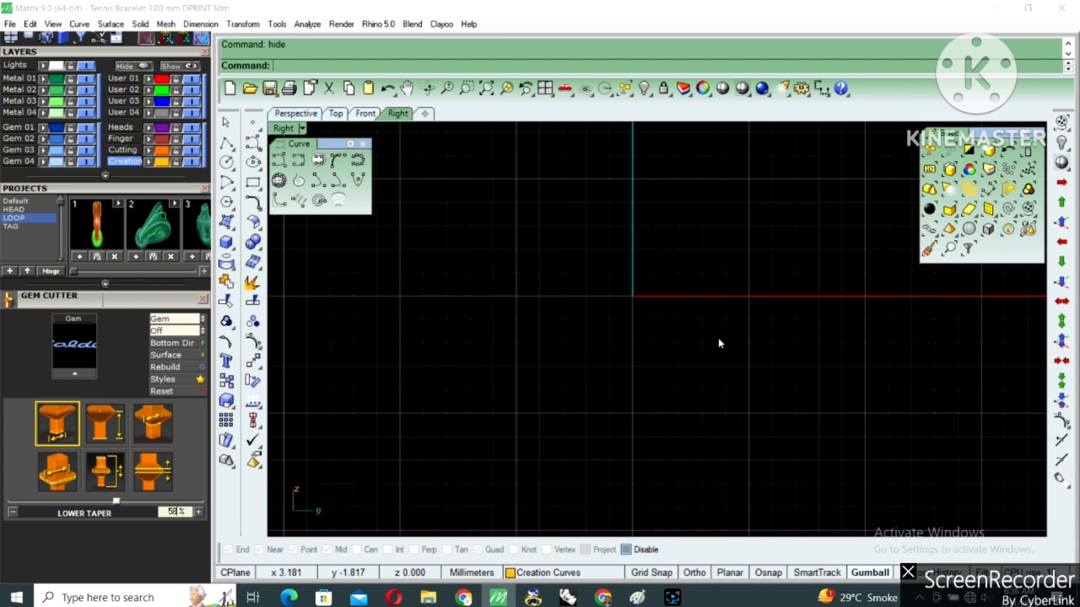
left_click(261, 192)
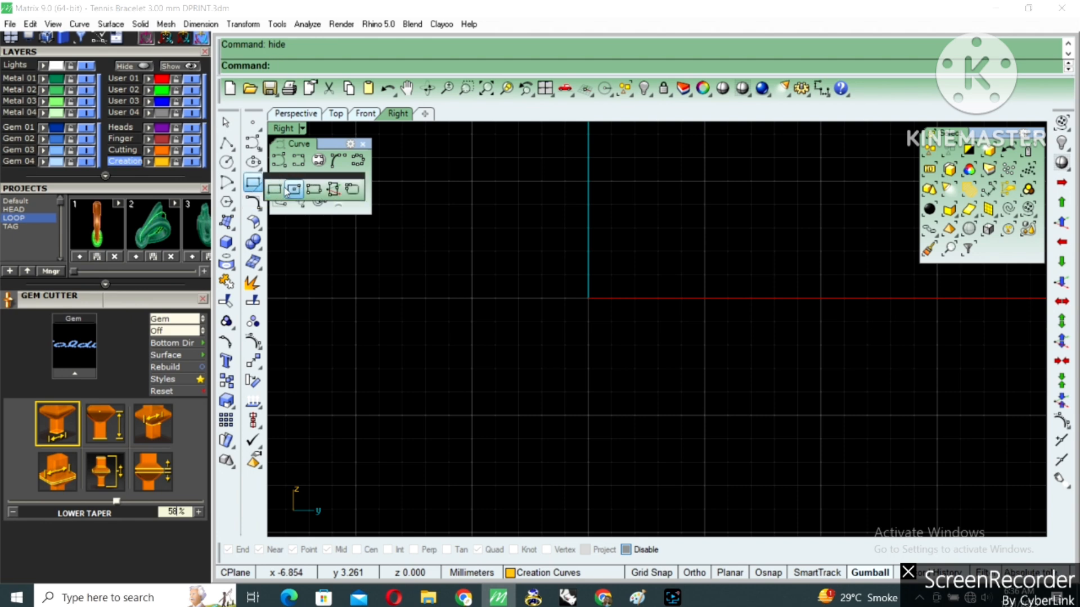
left_click(294, 190)
type("0")
key("Return")
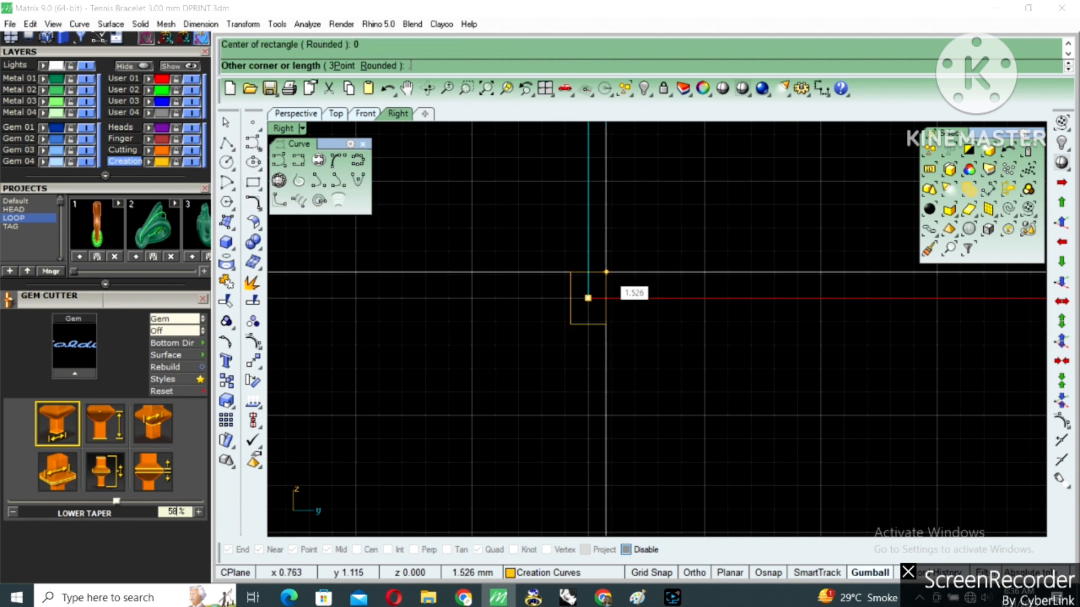
type(".6")
key("Return")
type(".6")
key("Return")
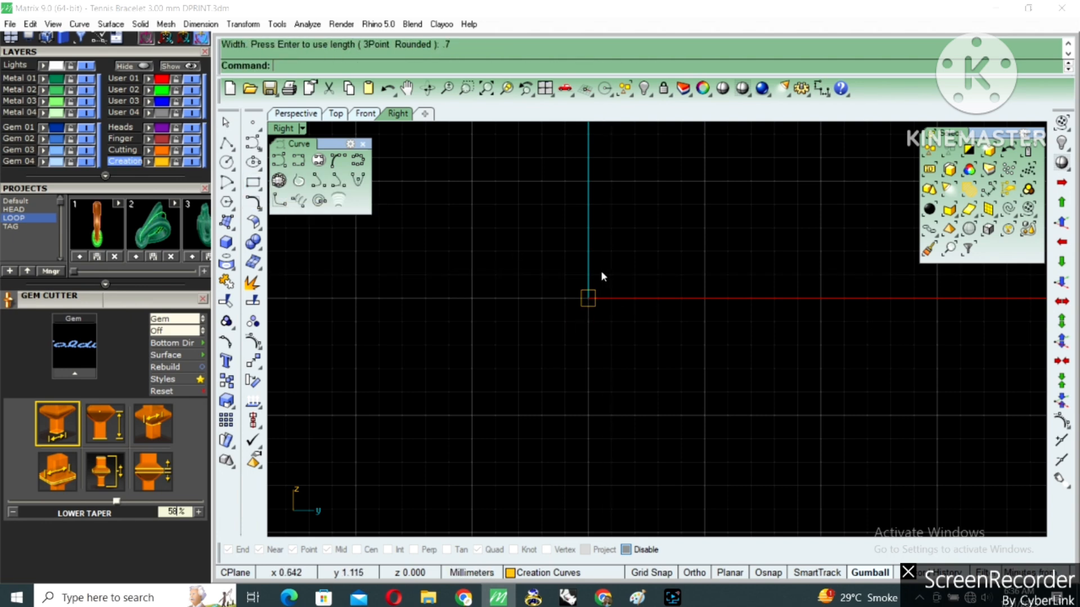
Rotate the rectangle 90° about the origin
scroll(600, 271, "up", 3)
left_click(587, 336)
type("rotate")
key("Return")
type("0")
key("Return")
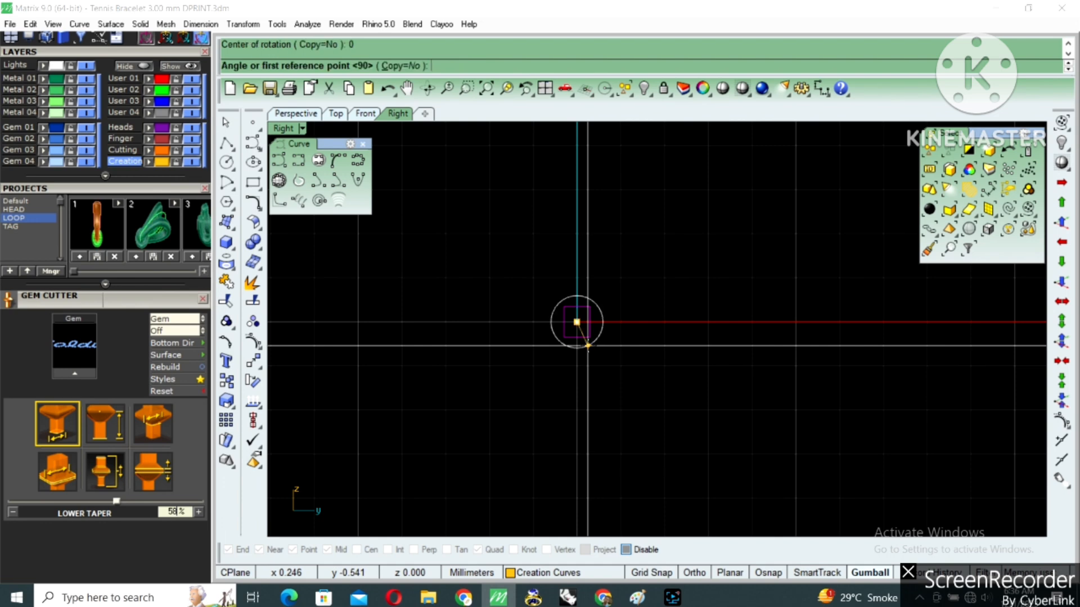
key("Return")
Measure the rectangle's width and height between its corner points using aligned dimensions, without placing them
type("d")
key("Return")
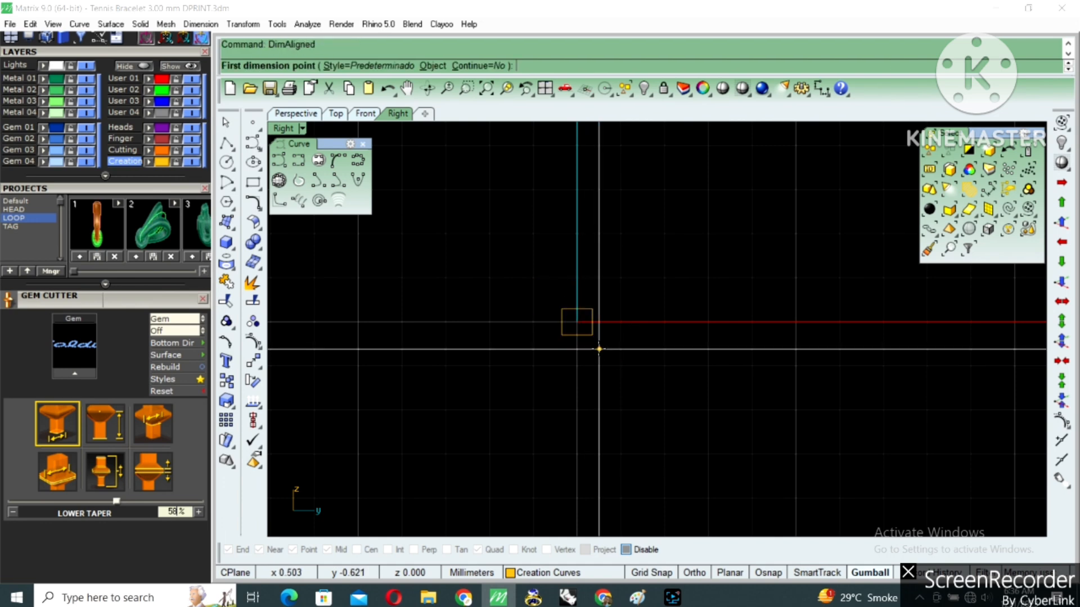
key("F4")
left_click(592, 335)
left_click(562, 336)
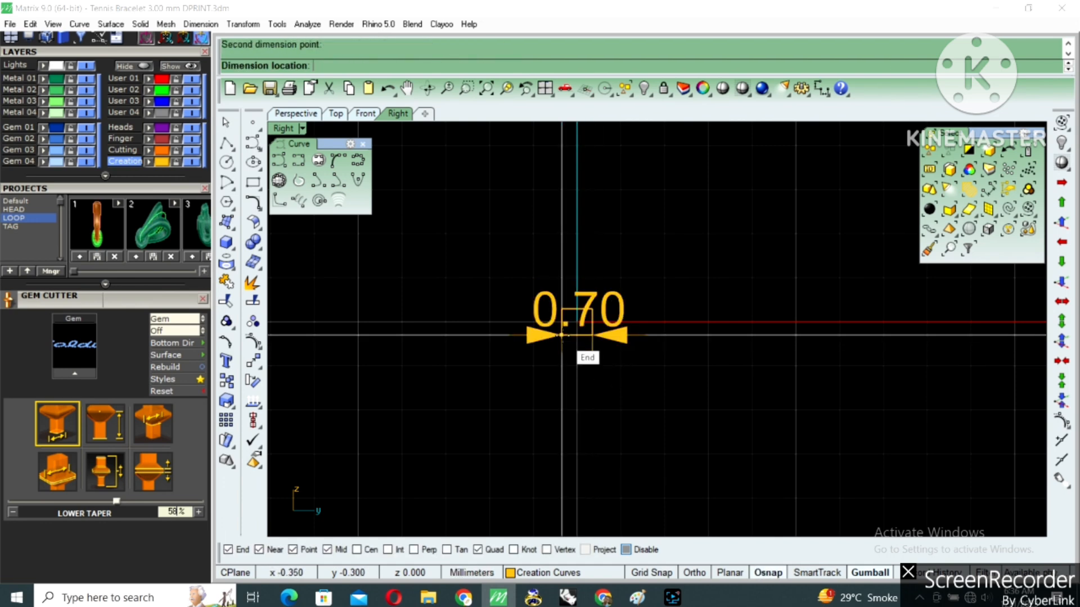
key("Escape")
key("Return")
left_click(592, 311)
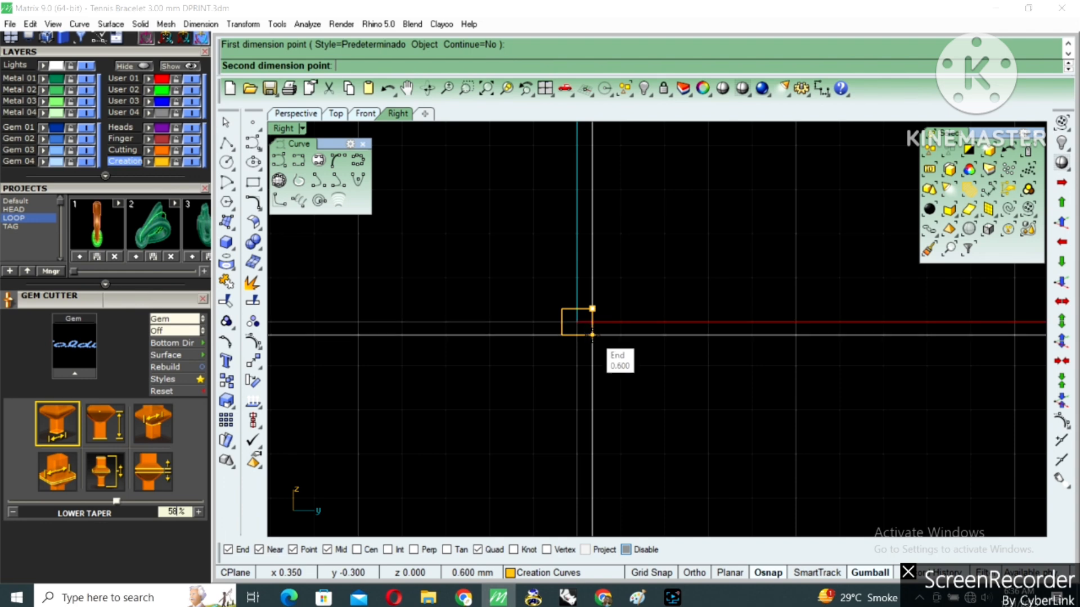
left_click(593, 336)
key("Escape")
Move the rectangle 1.1 mm straight down from the midpoint of its upper edge
left_click(561, 325)
type("m")
key("Return")
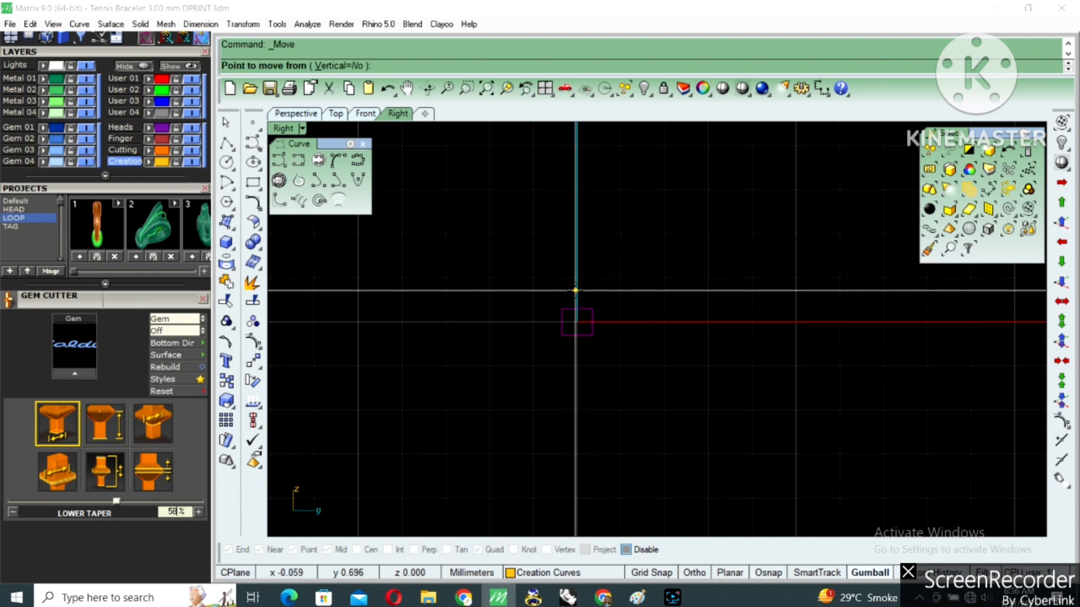
left_click(574, 299)
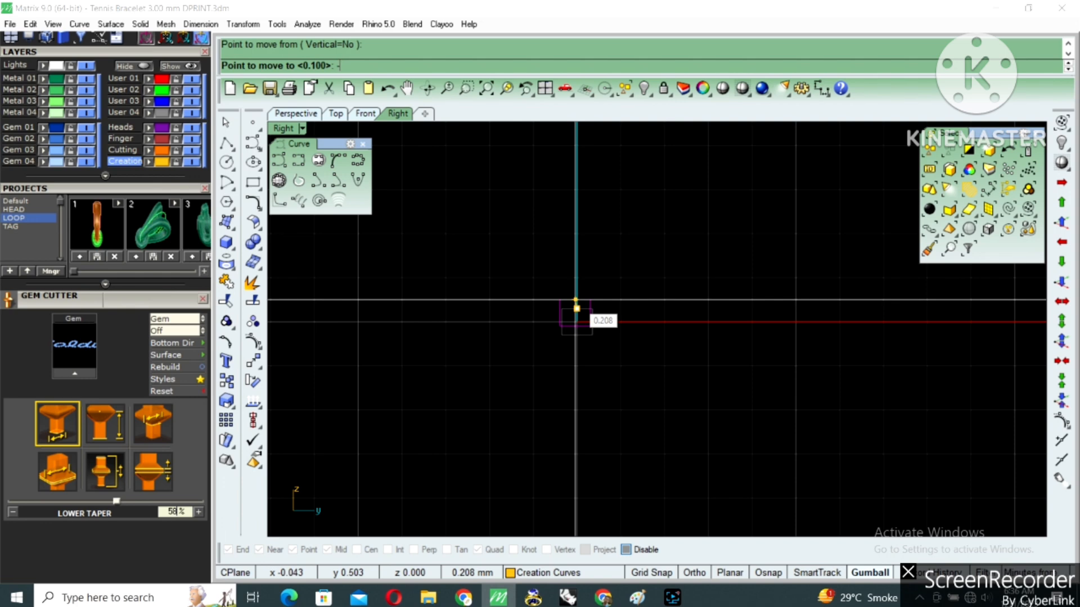
type("-1.1")
key("Return")
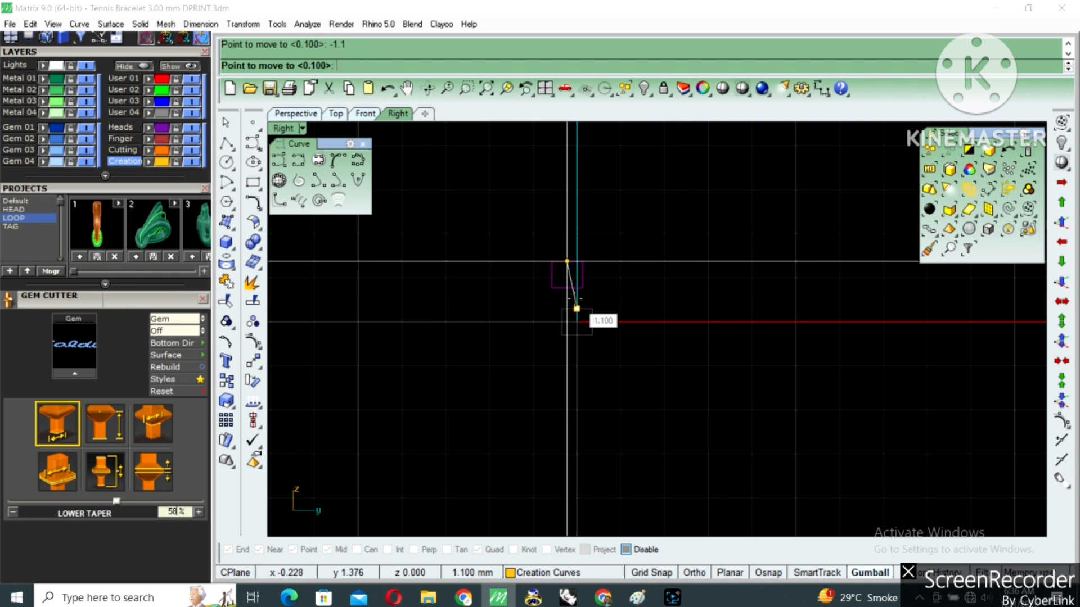
left_click(585, 381)
key("Escape")
Bring the hidden link group and gem back into view around the rectangle
scroll(585, 363, "up", 2)
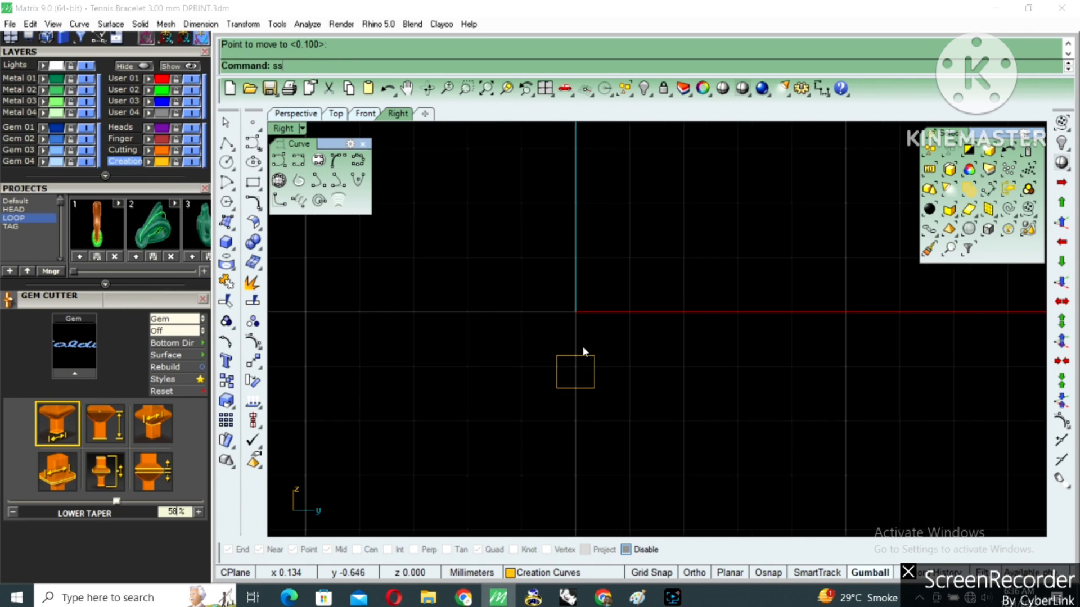
right_click_drag(593, 332, 605, 299)
key("ctrl+shift+h")
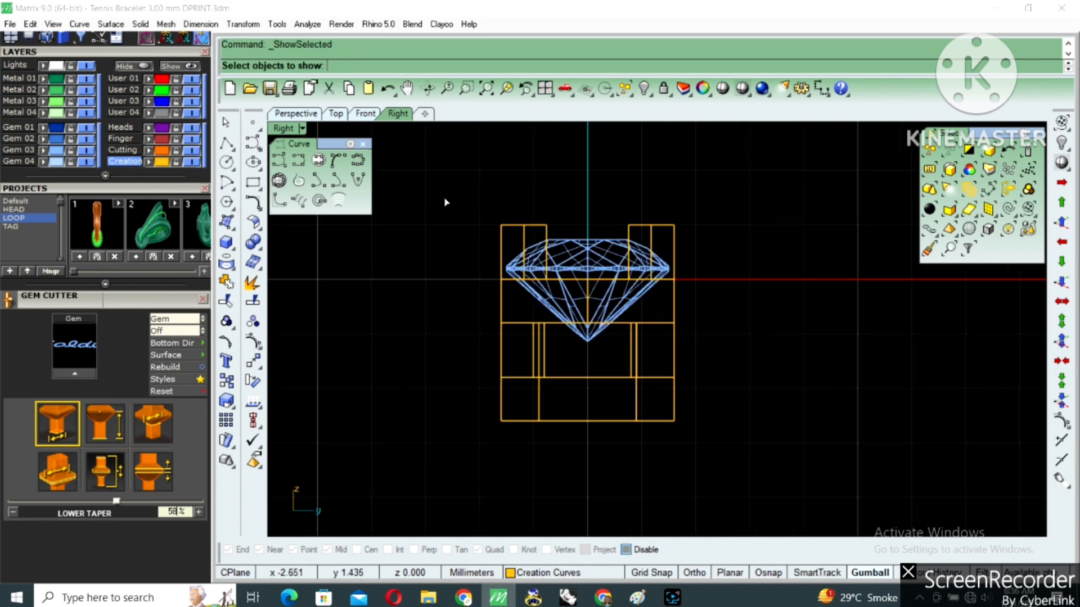
left_click_drag(446, 203, 809, 495)
key("Return")
Select the small rectangle at the gem's lower tip and show it with the link in the Perspective view
left_click(596, 332)
scroll(596, 332, "up", 3)
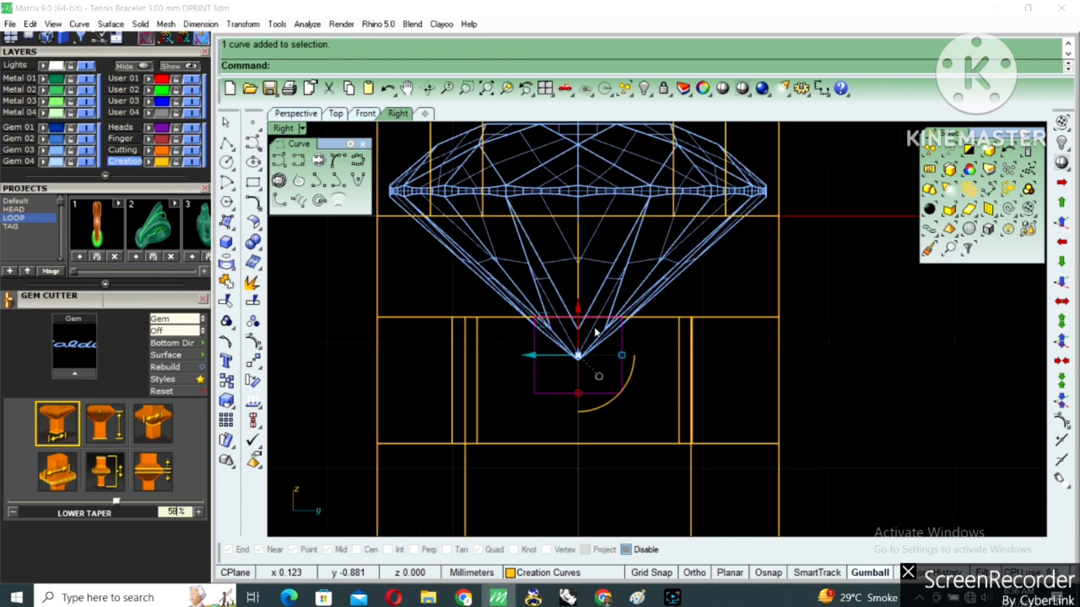
double_click(286, 128)
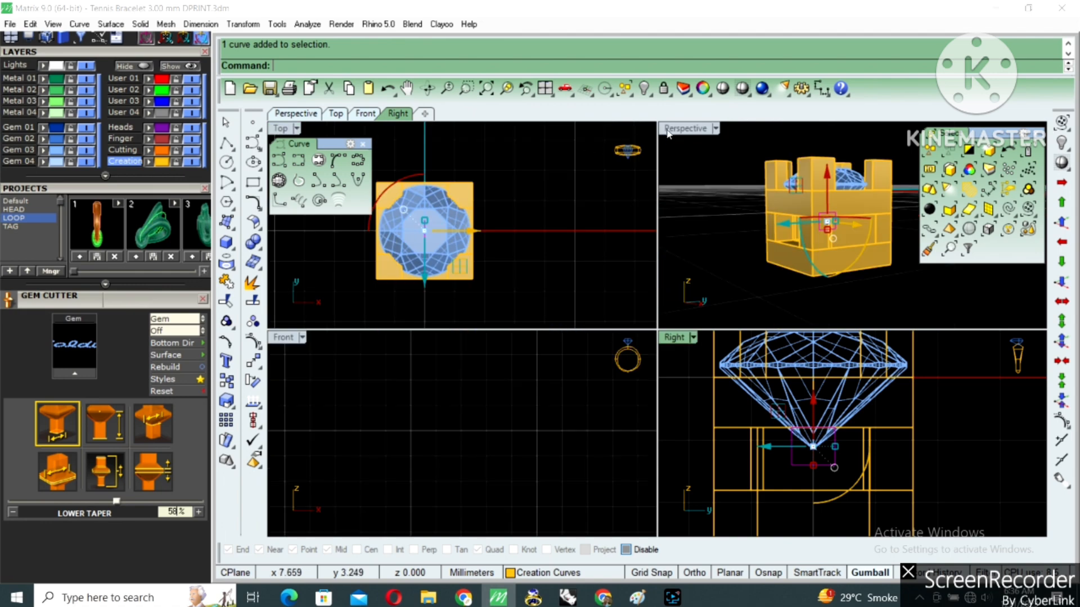
double_click(673, 130)
right_click_drag(670, 220, 669, 291)
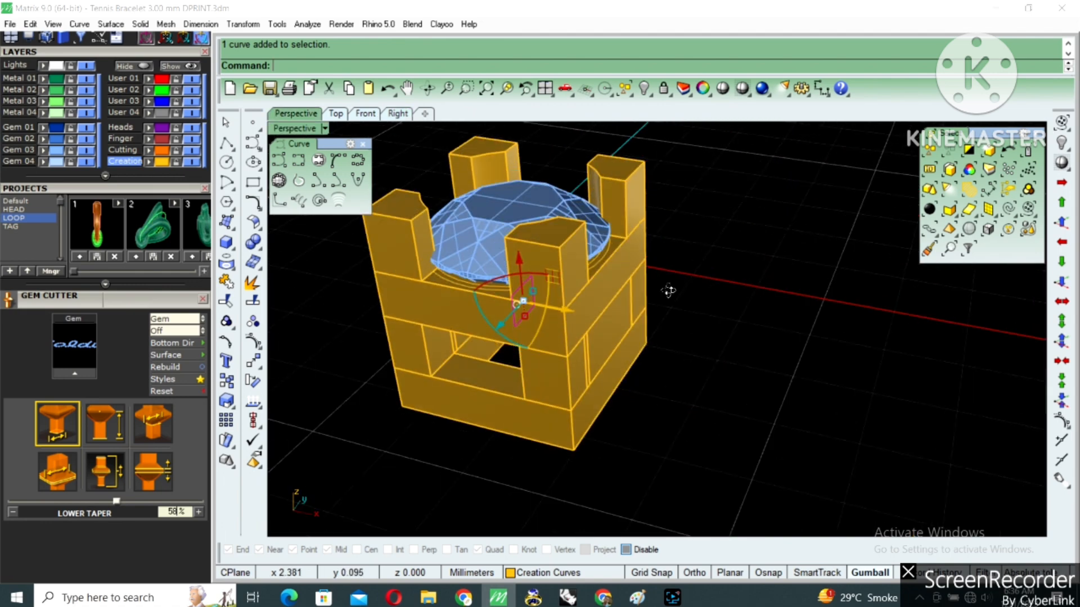